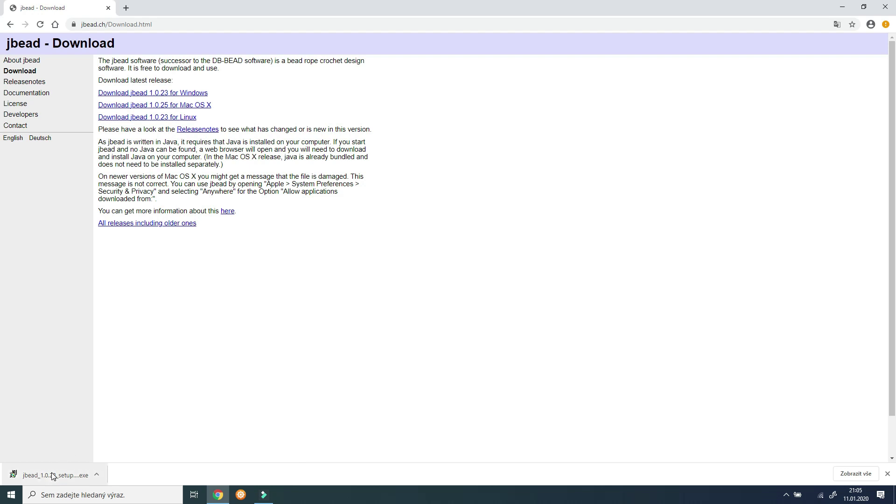
- Run the downloaded jbead setup and install it into C:\Program Files (x86)\jbead
click(51, 472)
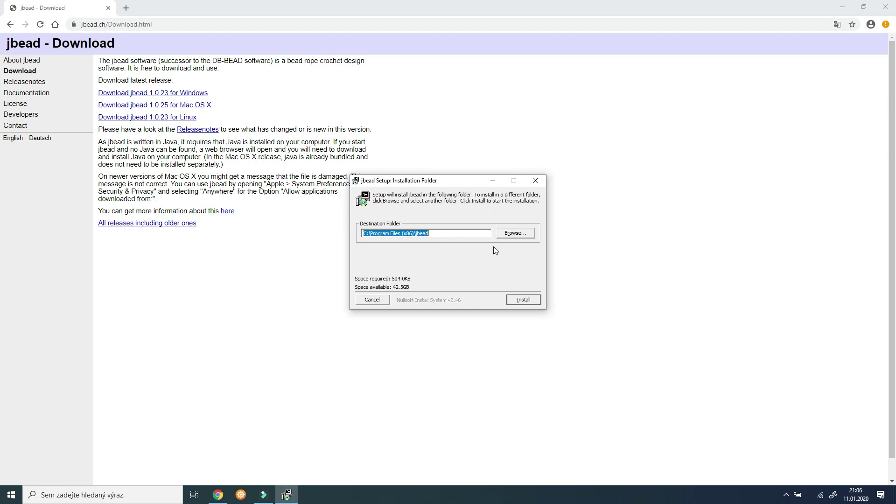
click(521, 300)
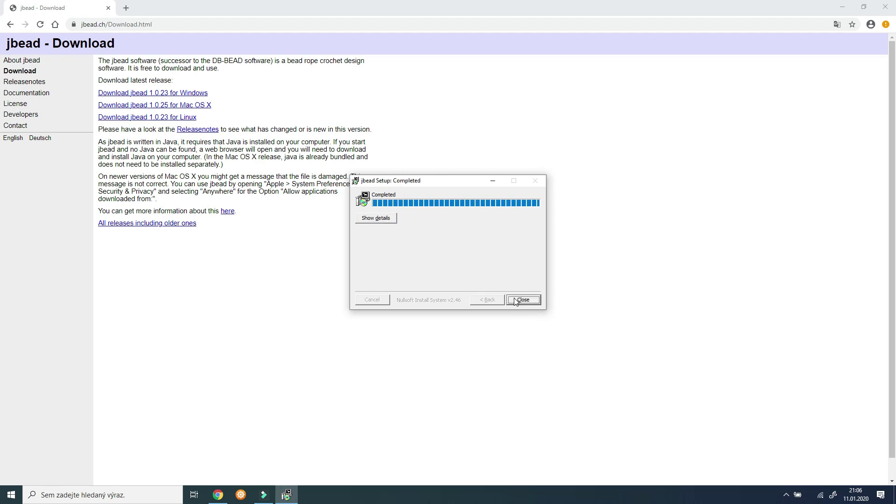
click(515, 300)
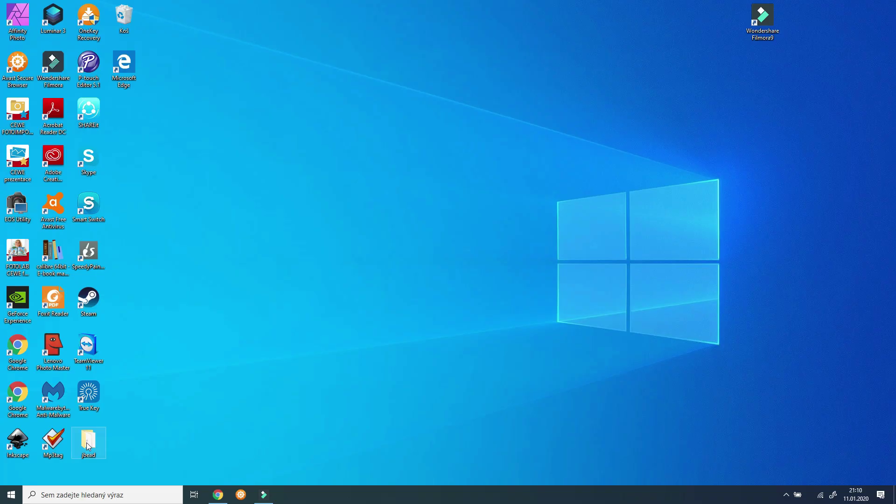
- Move the jbead folder to an empty area of the desktop and launch the jbead application from it
drag(88, 444, 421, 143)
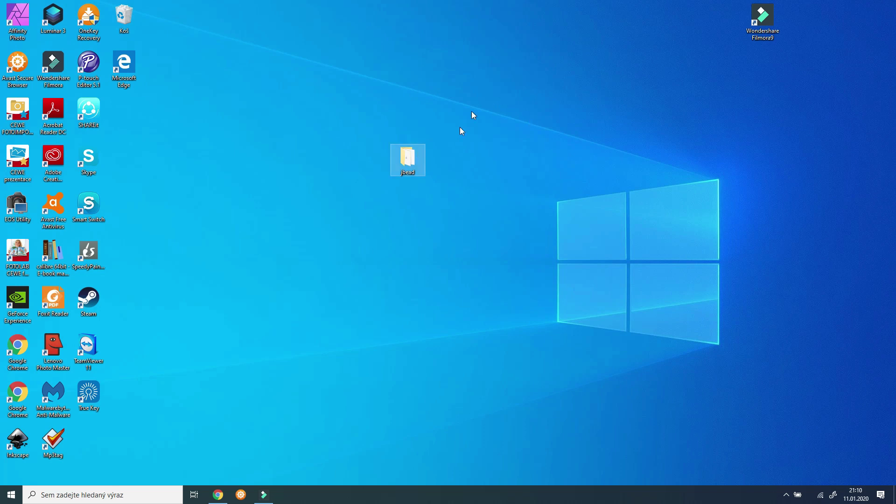
double_click(406, 168)
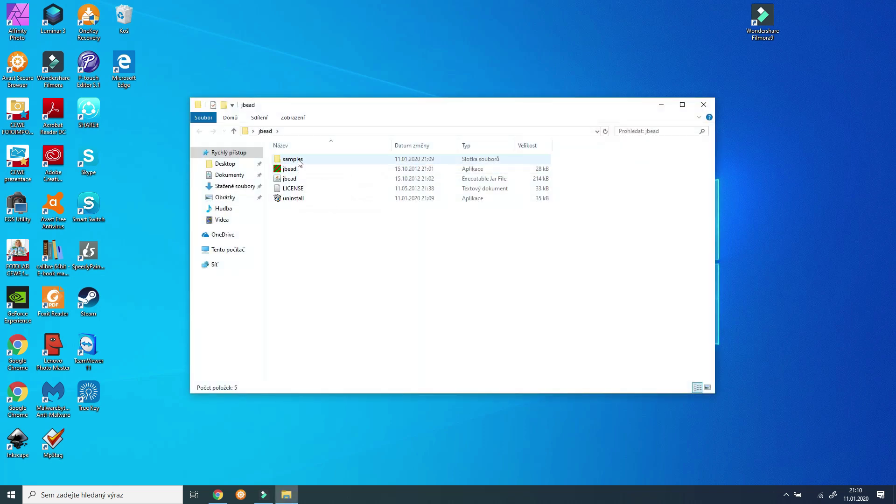
double_click(290, 169)
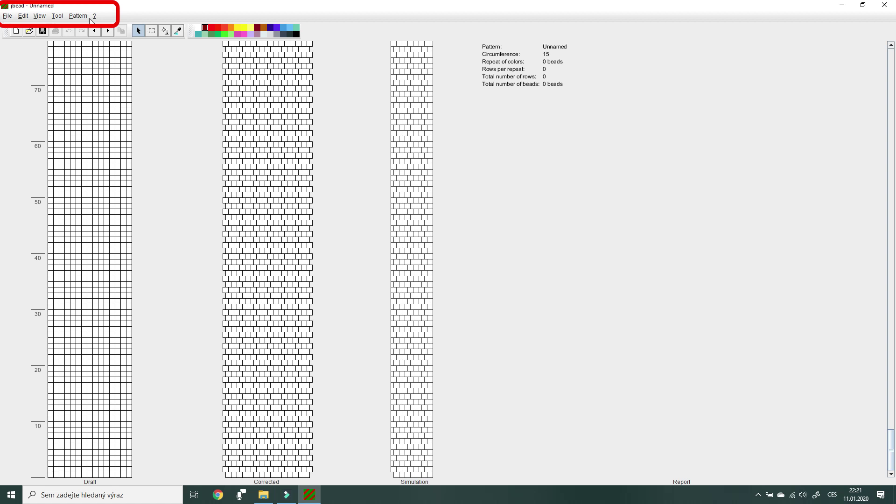
- Open the pattern file "pruhovaný na 14.jbb" from the Documents folder
click(8, 16)
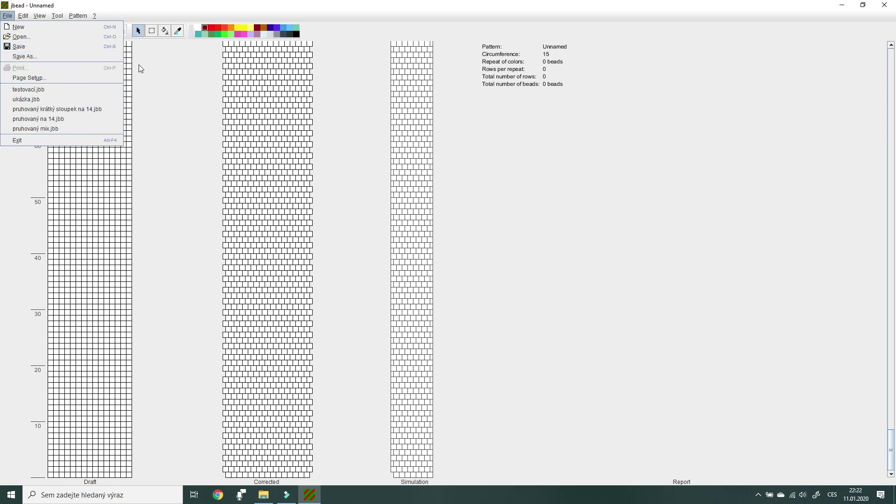
click(37, 35)
drag(409, 267, 513, 264)
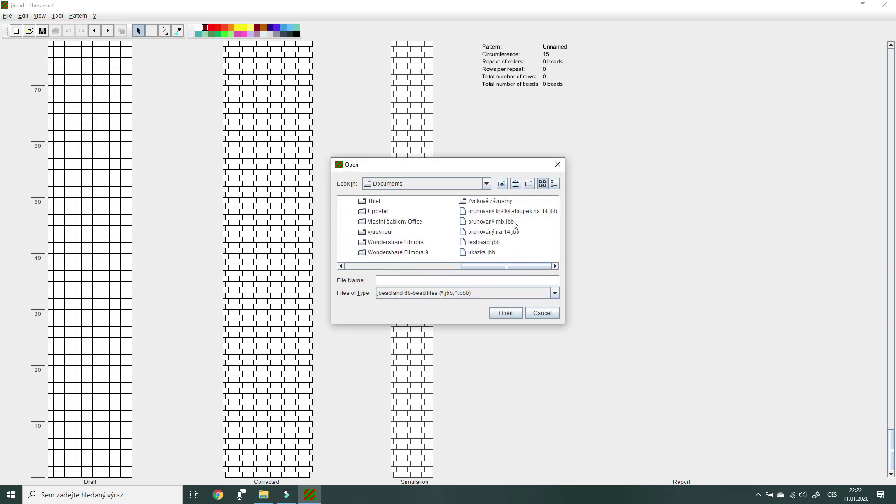
double_click(492, 232)
- Review the print options for the striped pattern, including printer properties, page setup and appearance, without printing
click(22, 16)
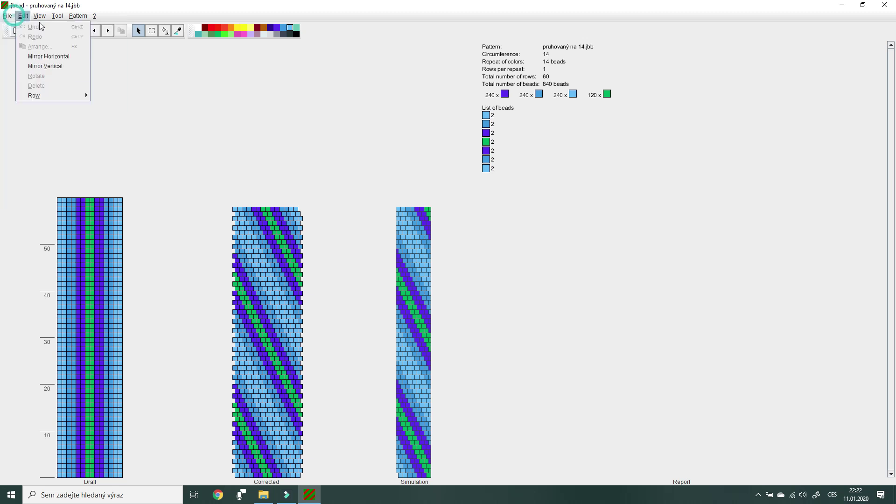
click(8, 15)
click(20, 68)
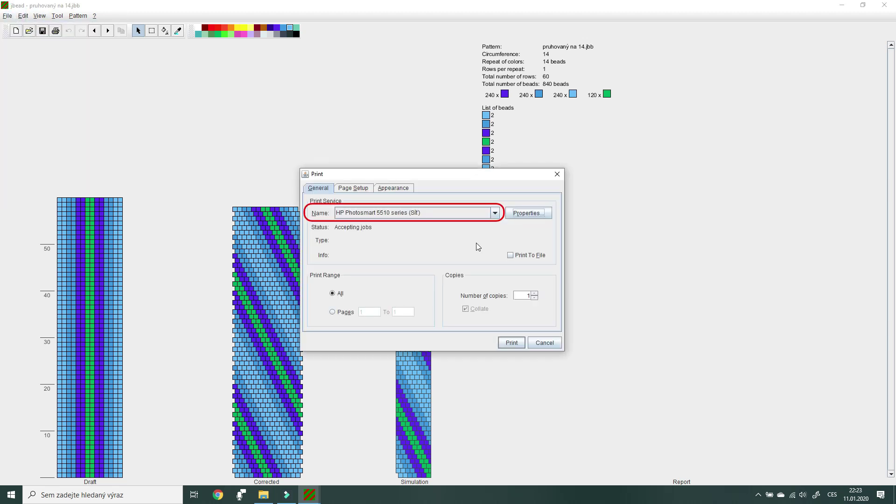
click(517, 213)
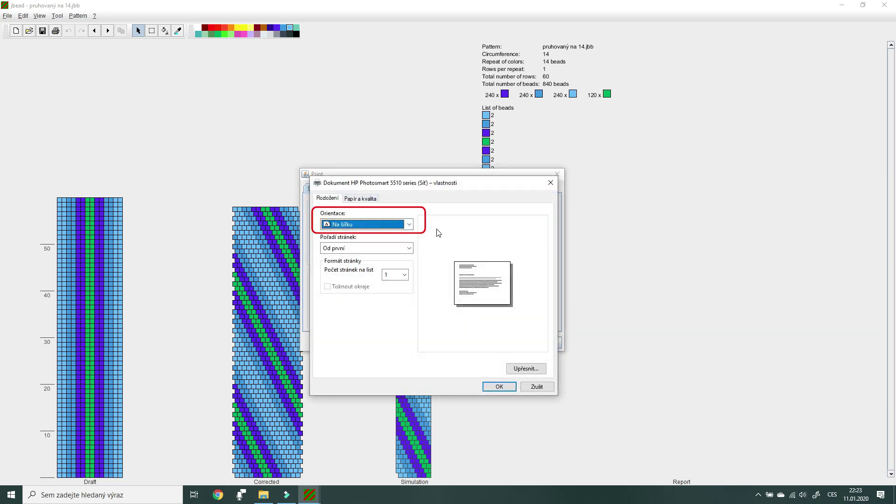
click(359, 199)
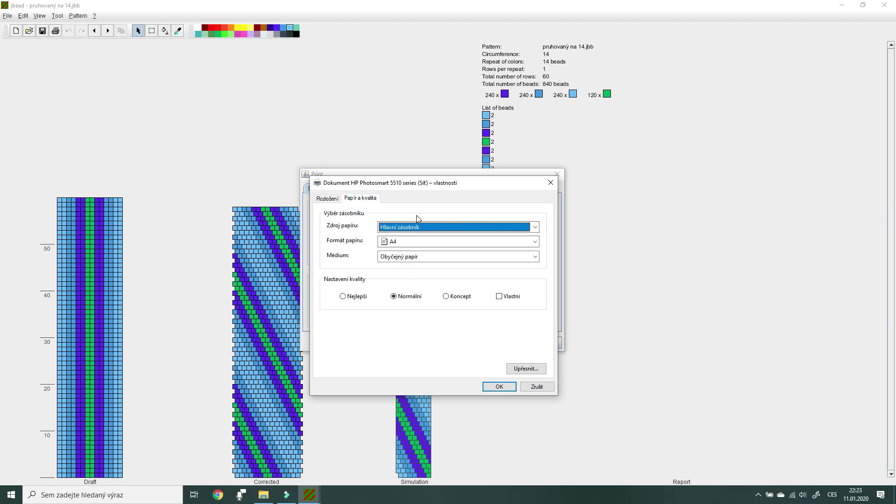
key(Return)
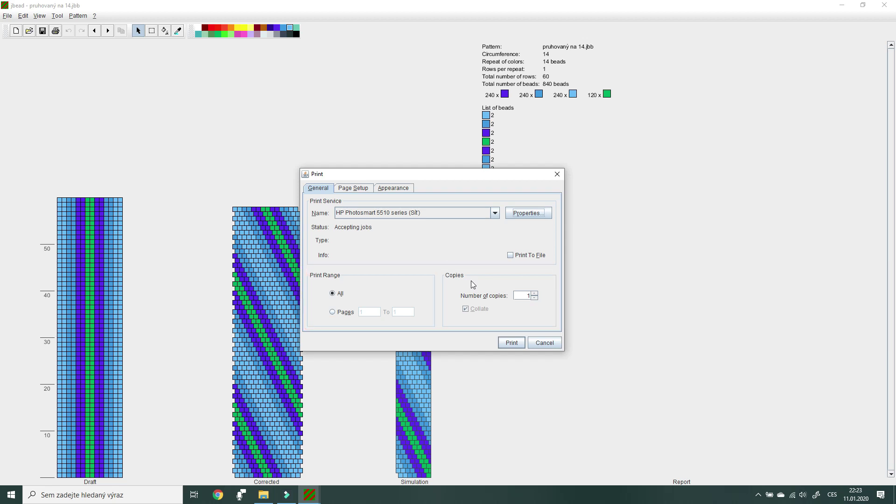
key(shift+Tab)
click(356, 189)
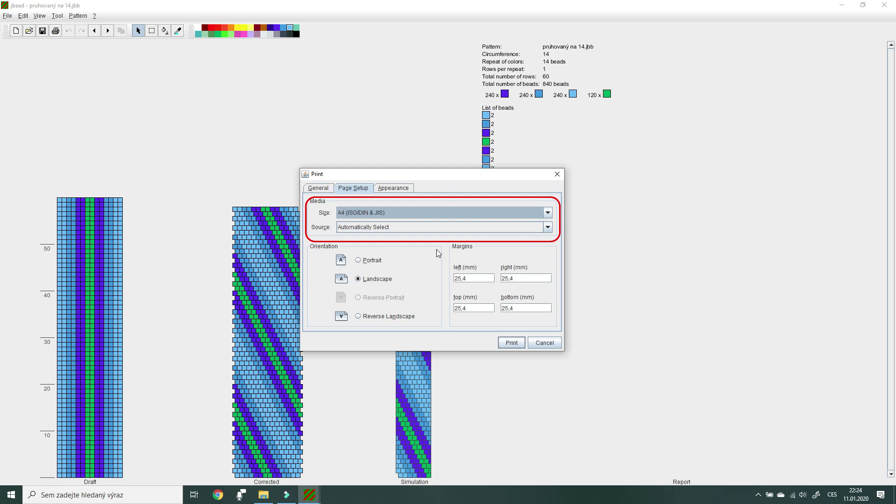
click(406, 189)
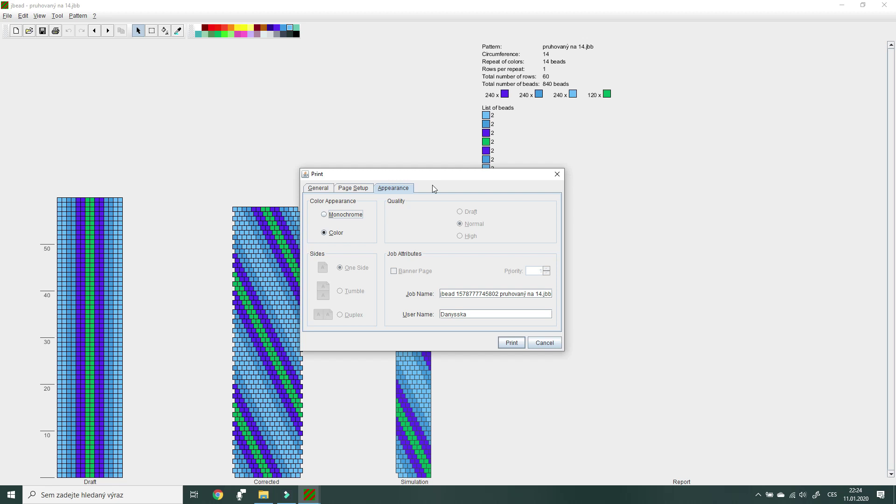
click(541, 342)
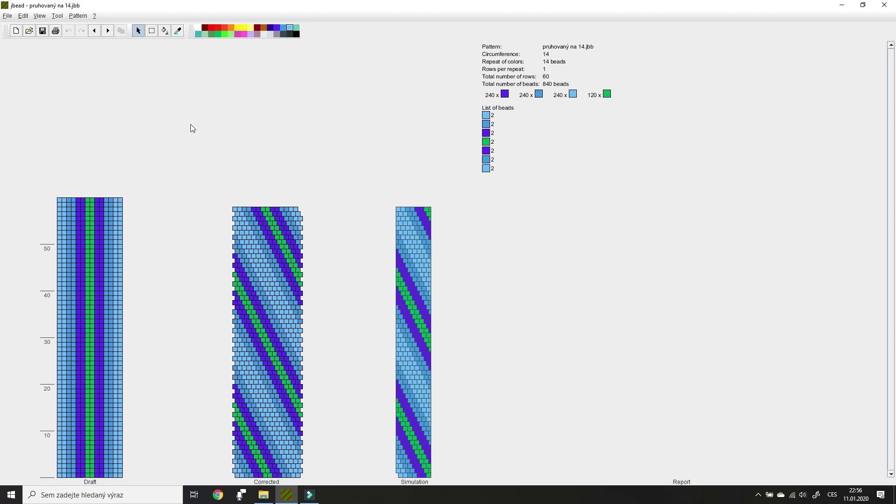
- Create a new empty pattern in place of the striped one
click(7, 16)
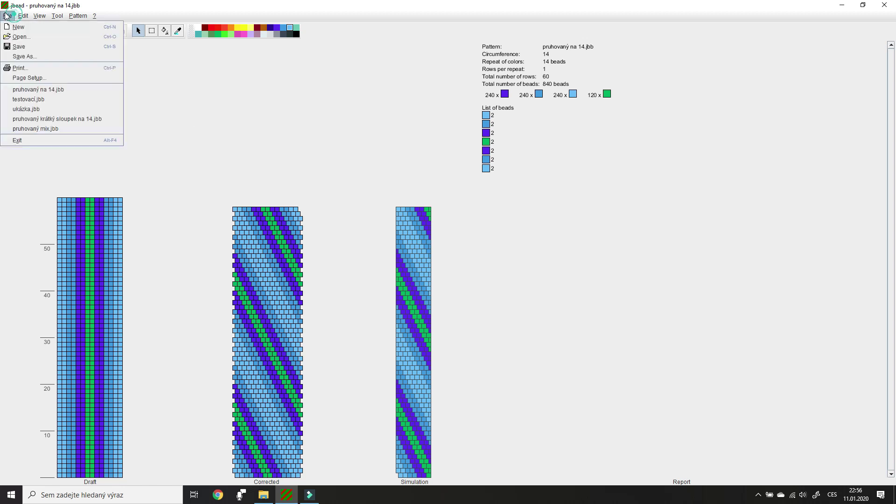
click(24, 28)
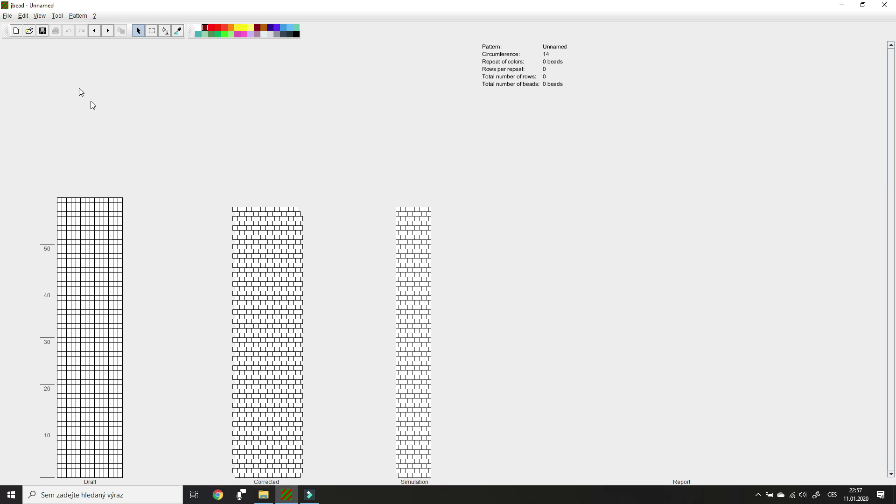
- Exit jbead and relaunch the application from its folder
click(9, 16)
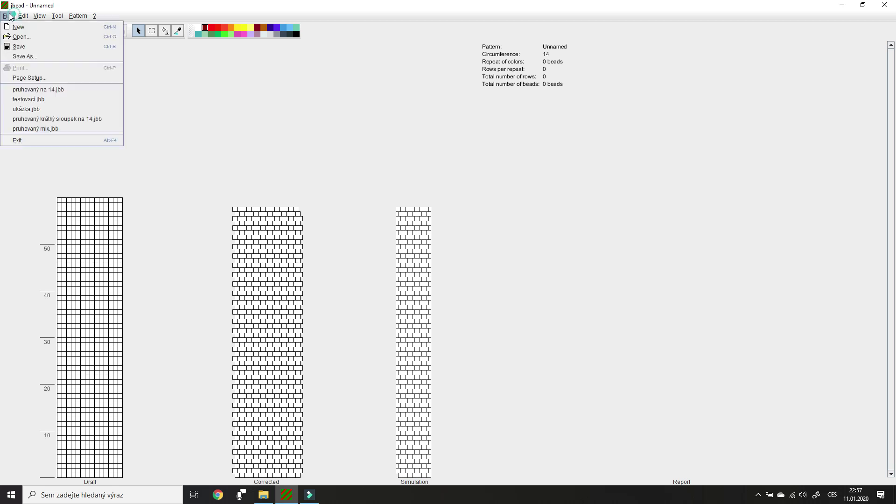
click(25, 139)
click(447, 256)
double_click(294, 171)
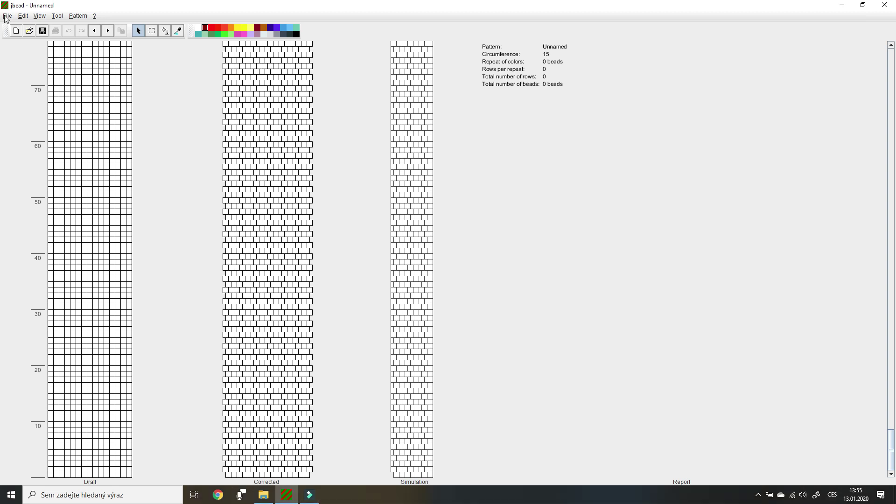
- Check the page setup's paper size, orientation and margins, and leave it without changes
click(8, 16)
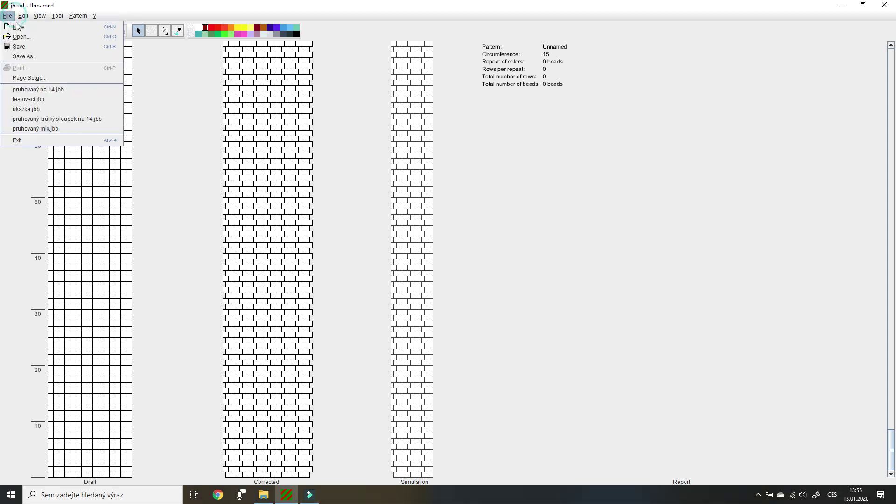
click(40, 78)
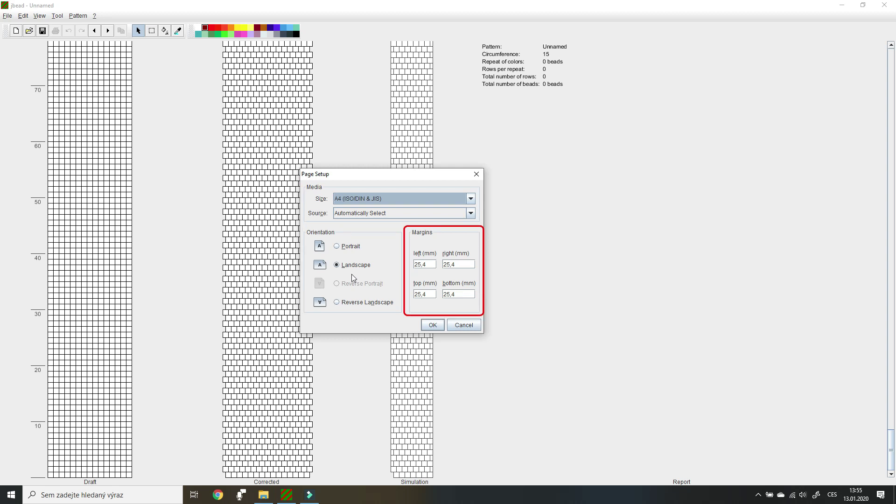
click(463, 325)
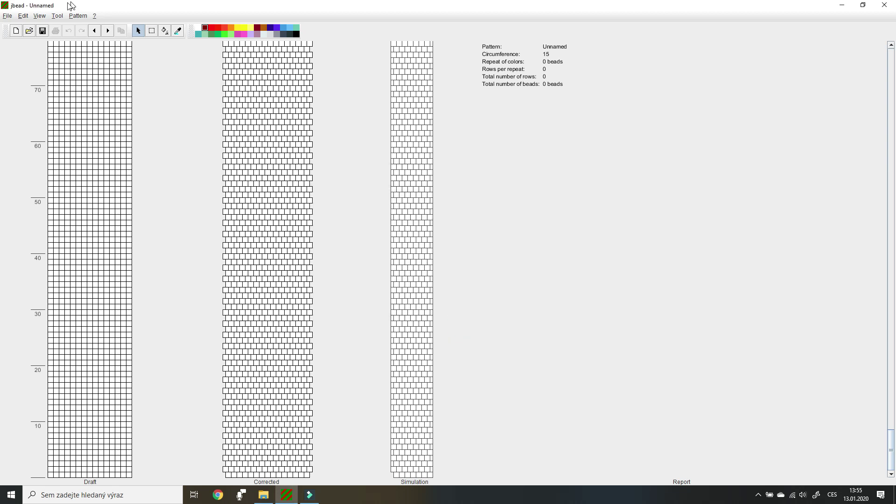
click(8, 16)
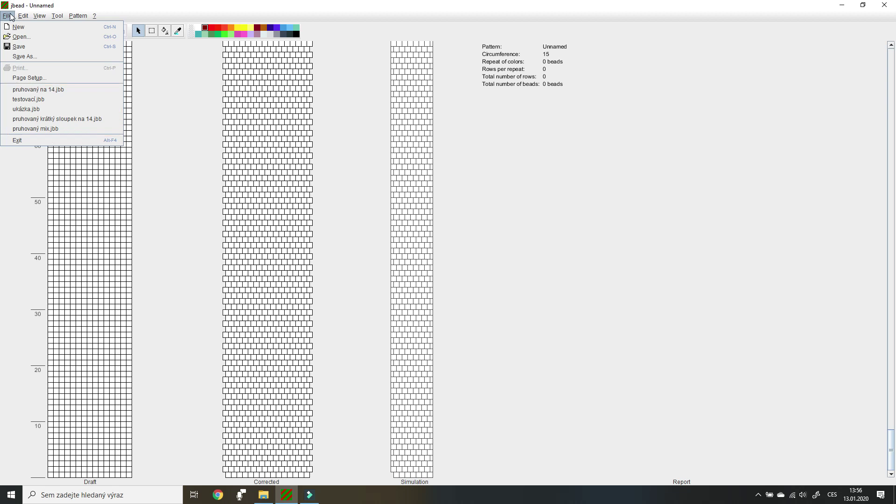
click(325, 173)
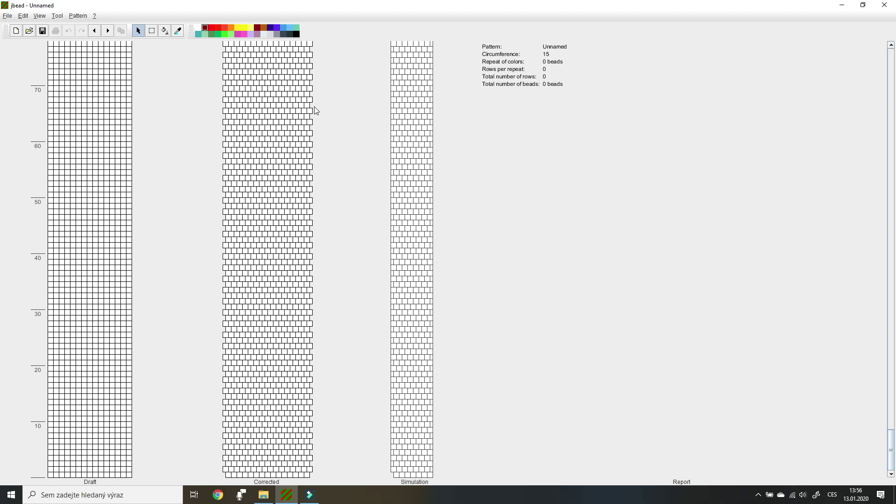
- Paint the lowest two rows of the Draft grid black across all 15 beads
click(297, 34)
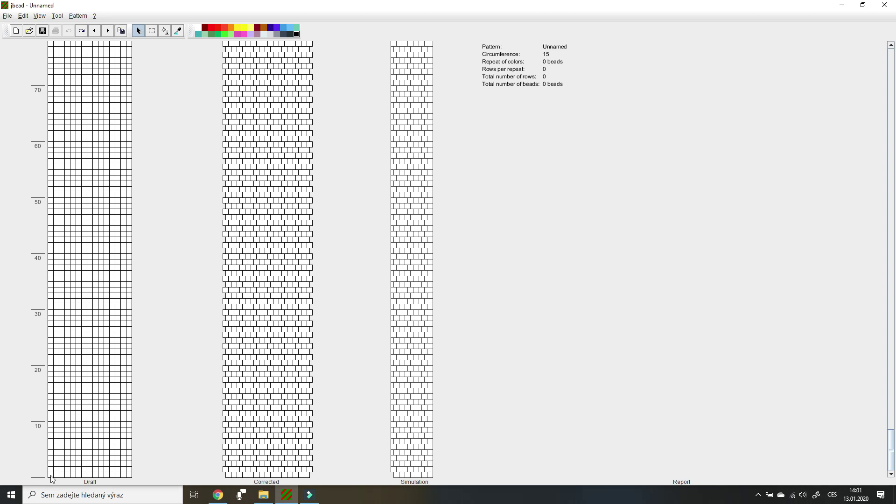
drag(52, 477, 131, 479)
drag(50, 468, 128, 468)
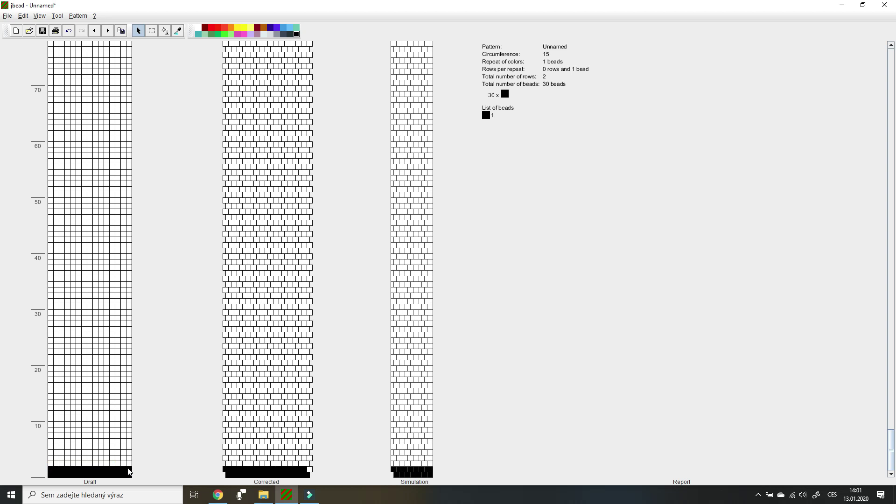
- Fill the seven Draft rows directly above the black band, rows 3 to 9, with teal using the Fill tool
click(199, 34)
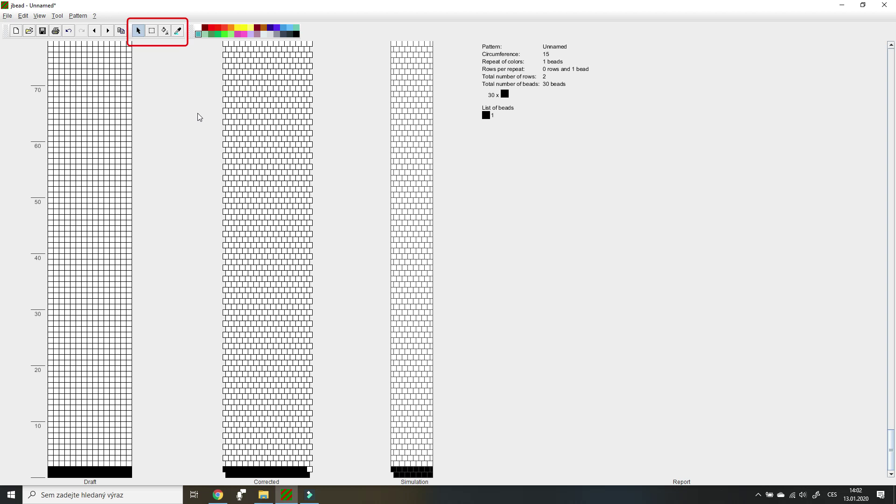
click(165, 31)
key(ctrl+z)
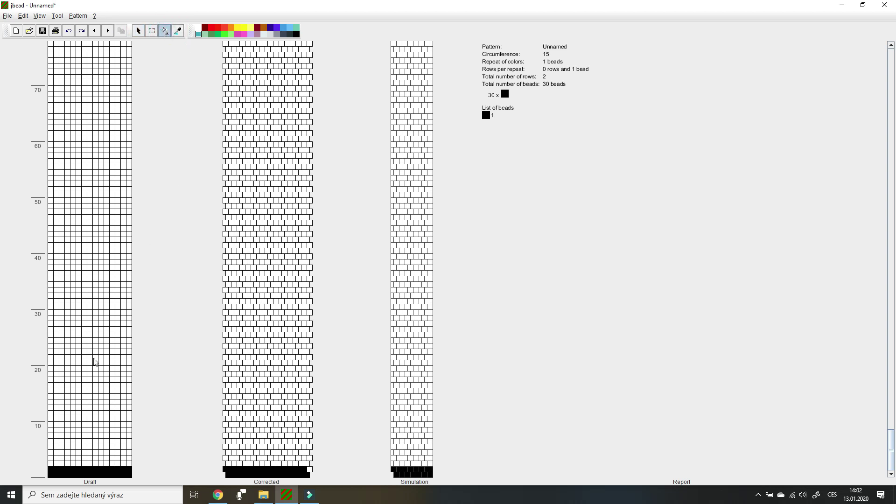
click(53, 435)
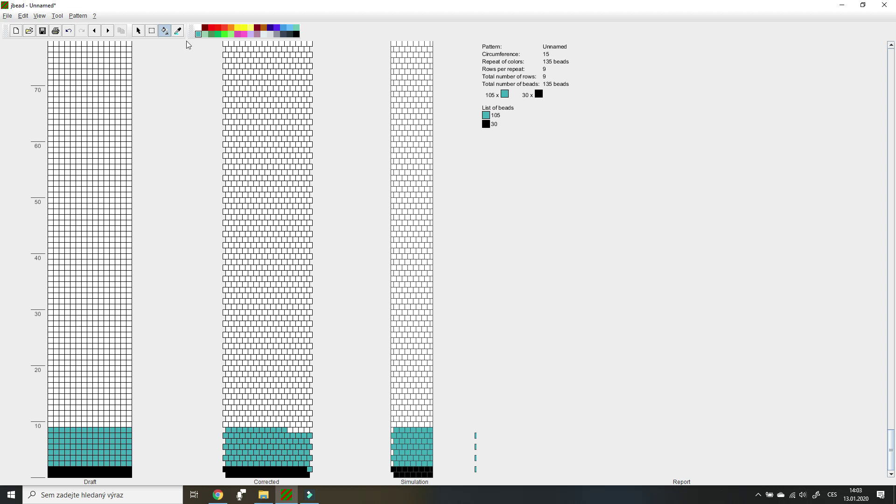
- Try a single teal pencil bead in Draft row 21 and a teal fill up to row 31, and undo both
click(139, 31)
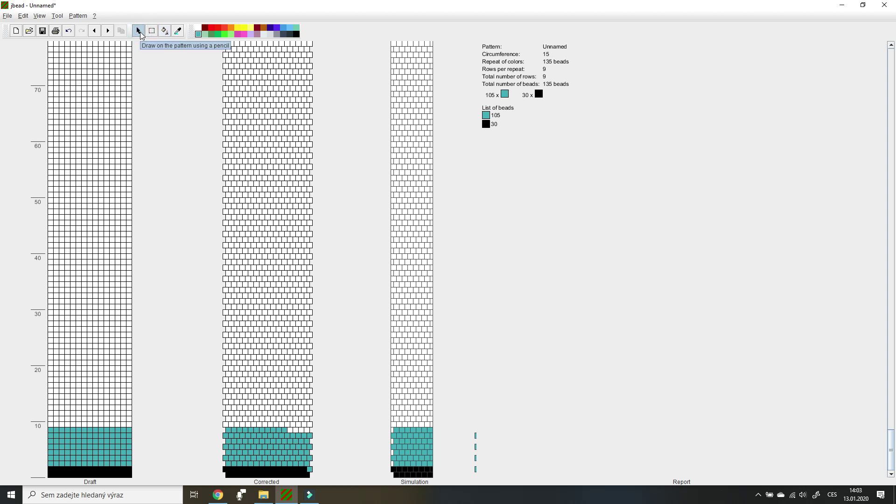
click(72, 363)
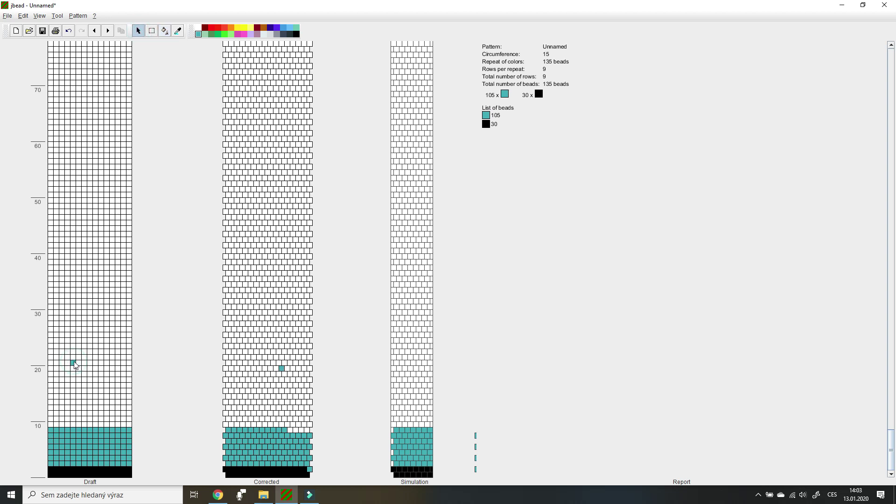
click(165, 31)
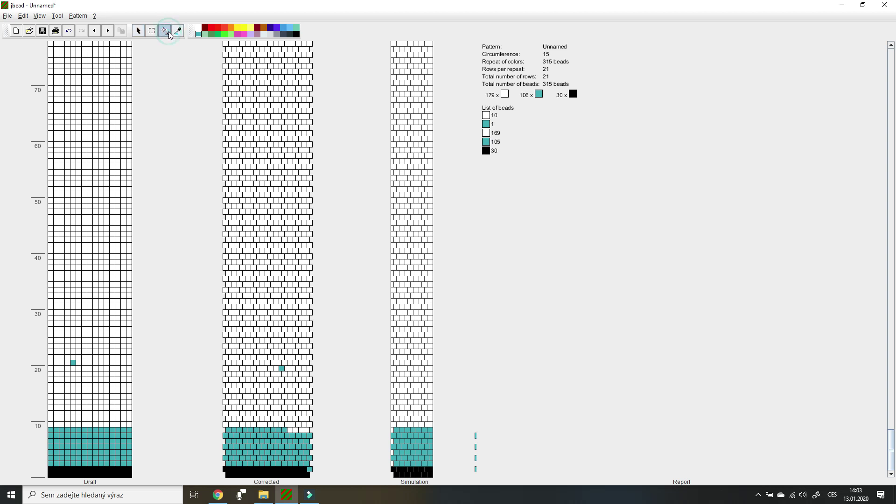
click(85, 310)
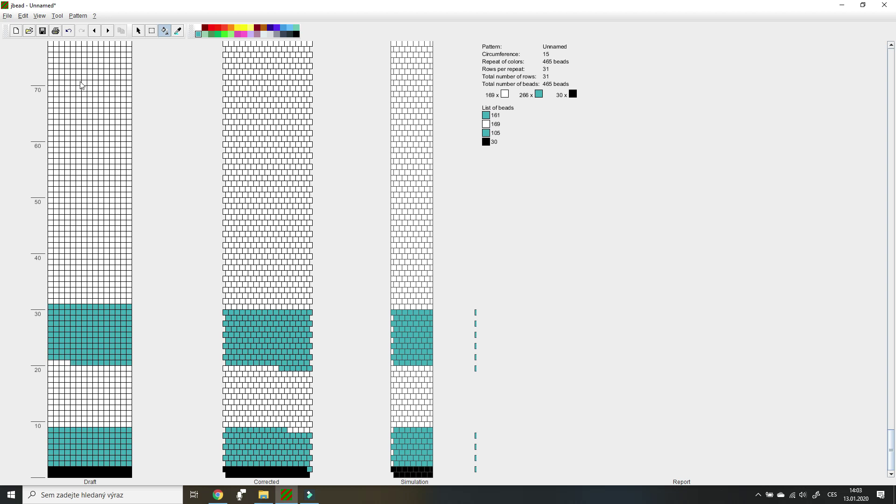
click(69, 31)
click(68, 32)
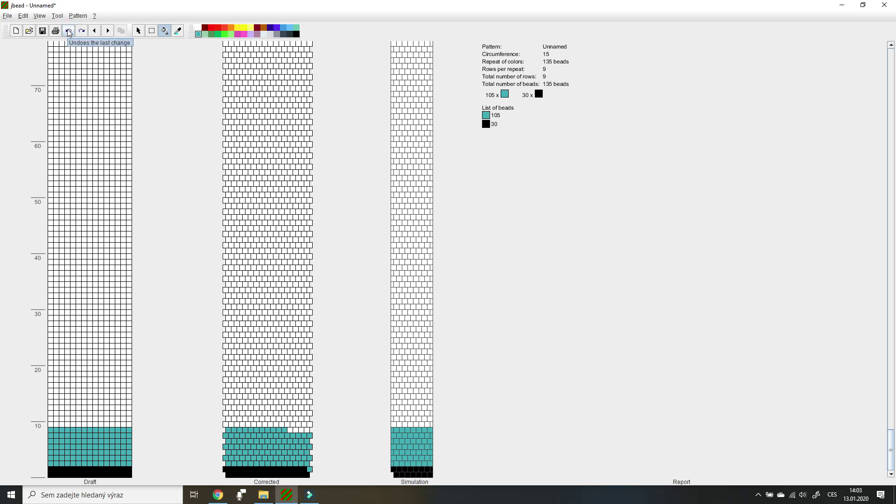
- Draw grey pencil stripes down Draft columns 1, 4, 7, 10 and 13 across the teal rows 3 to 9
click(275, 33)
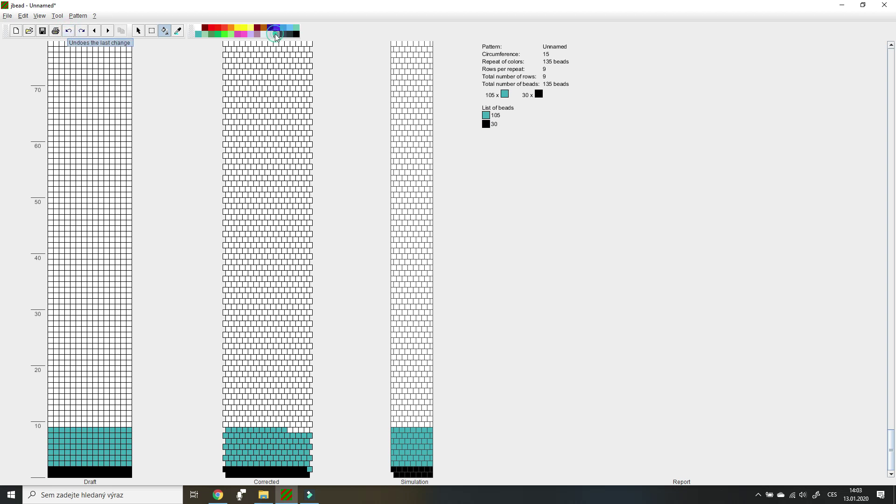
click(138, 30)
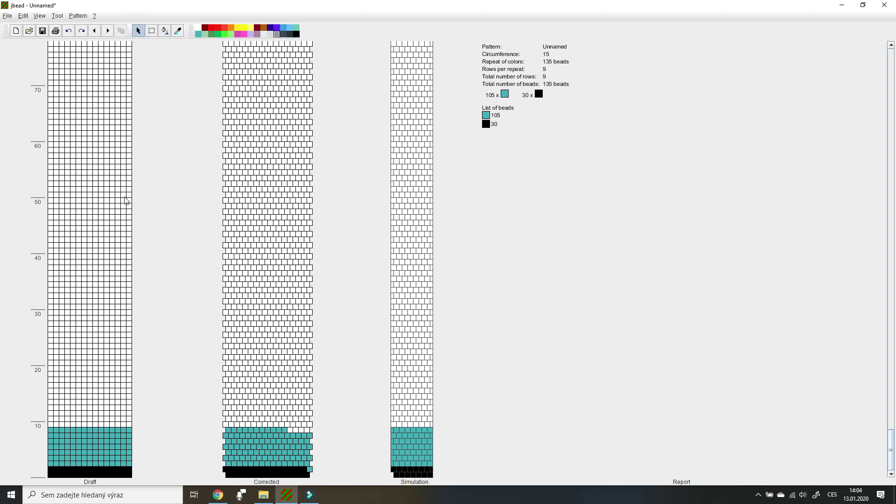
drag(51, 430, 52, 463)
drag(68, 429, 65, 460)
drag(84, 430, 83, 462)
mouse_move(99, 430)
mouse_down()
mouse_move(100, 461)
mouse_move(115, 463)
mouse_up()
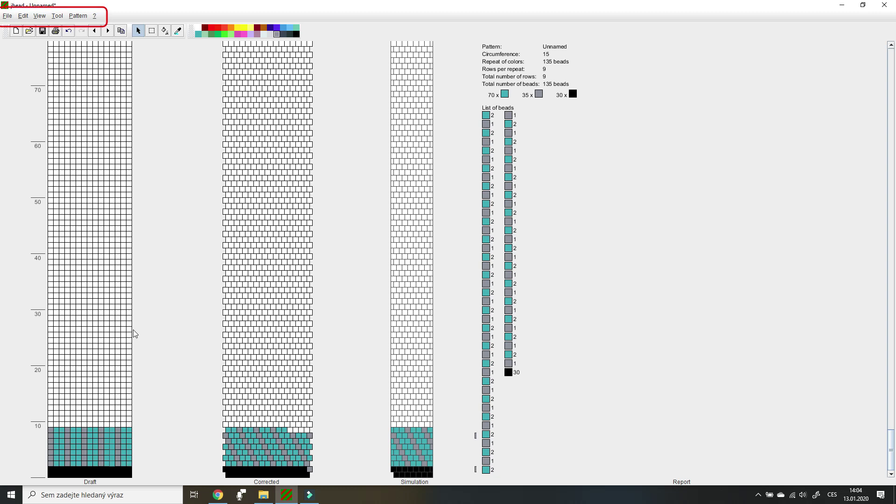
- Undo the grey stripe in Draft column 13 and restore it with Redo
click(27, 17)
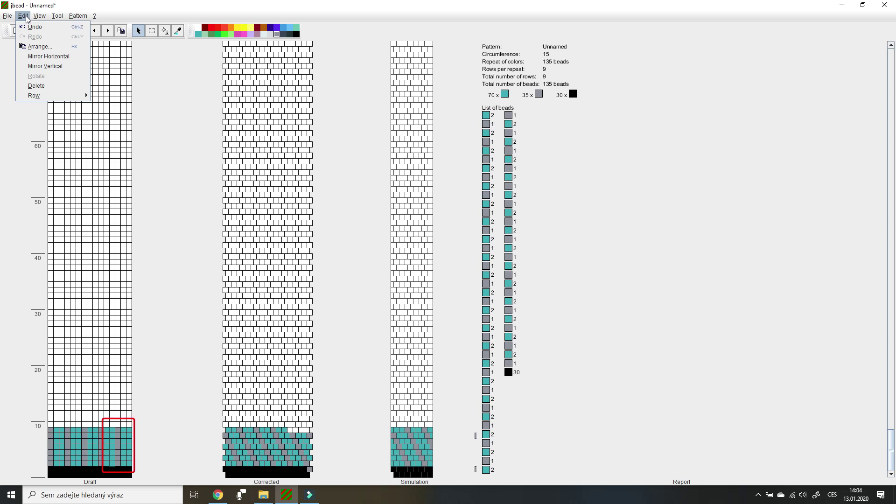
click(34, 27)
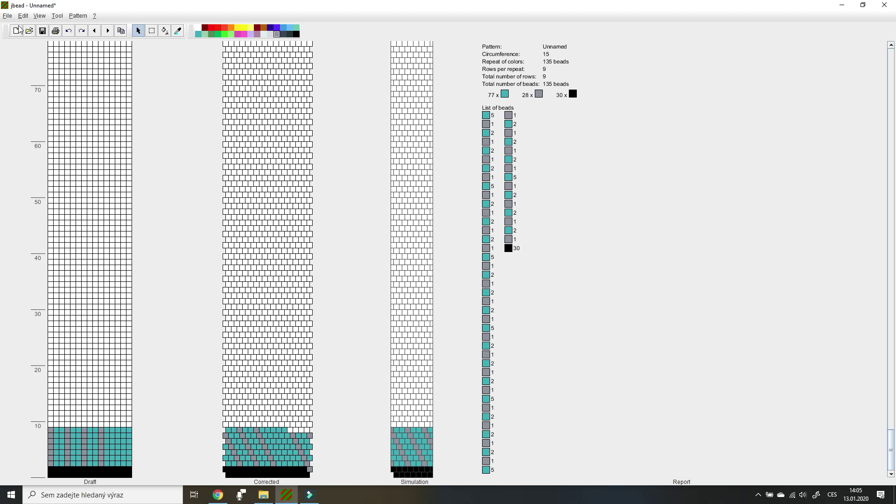
click(23, 15)
mouse_move(39, 15)
click(29, 37)
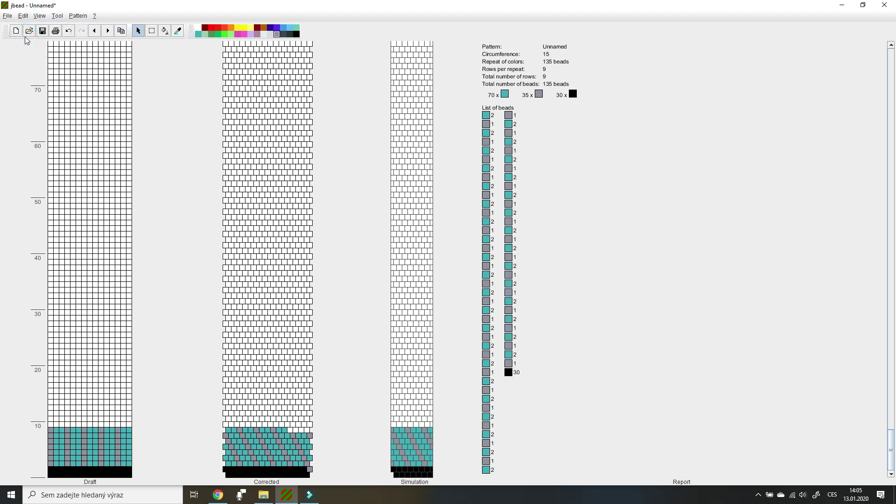
click(23, 15)
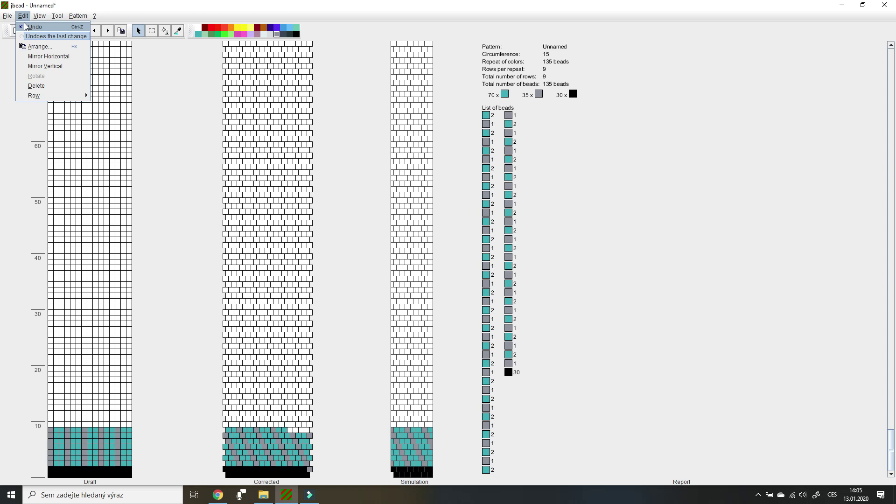
click(25, 27)
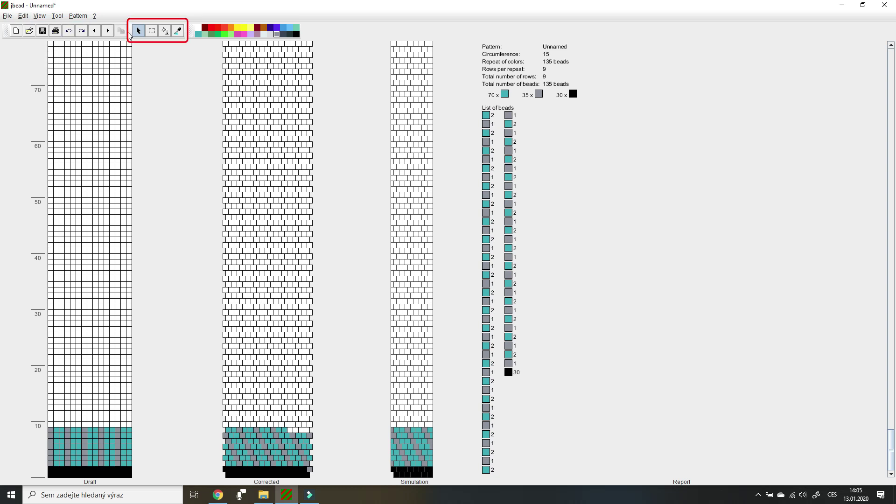
- Select Draft rows 1 to 9, arrange one copy with horizontal displacement 0 and vertical displacement 9, and undo it
click(151, 30)
drag(49, 428, 133, 478)
click(24, 17)
click(39, 48)
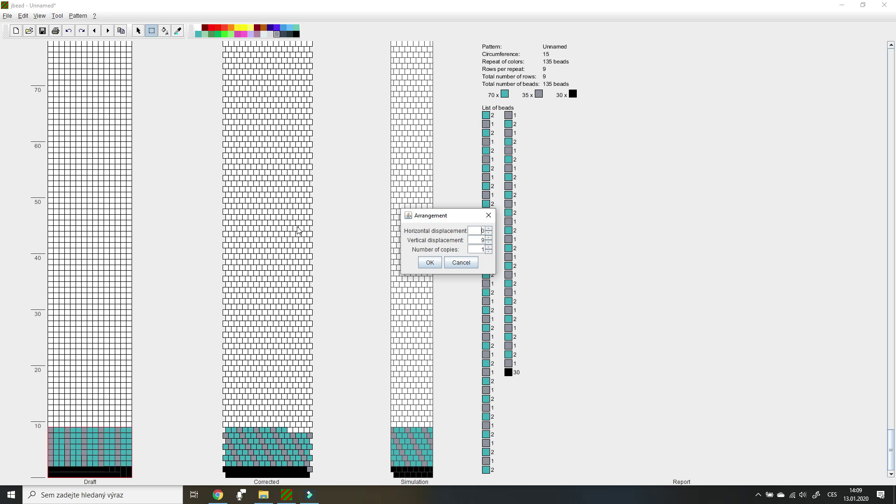
click(431, 262)
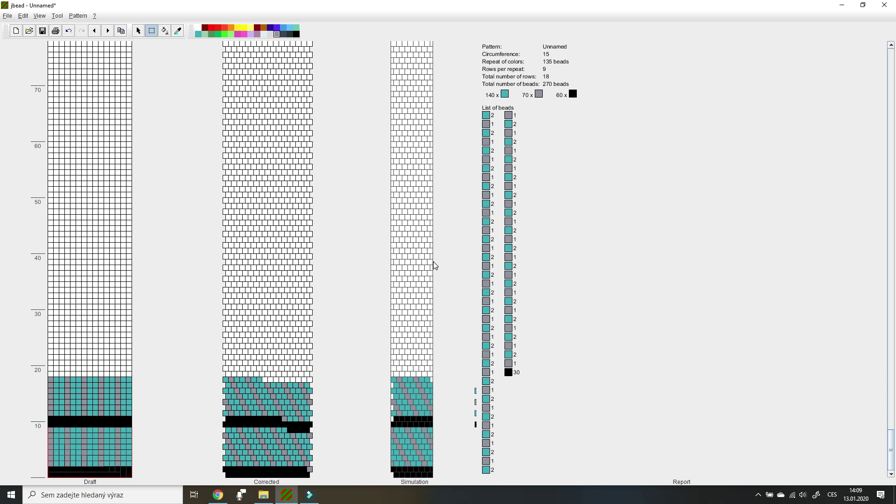
click(68, 30)
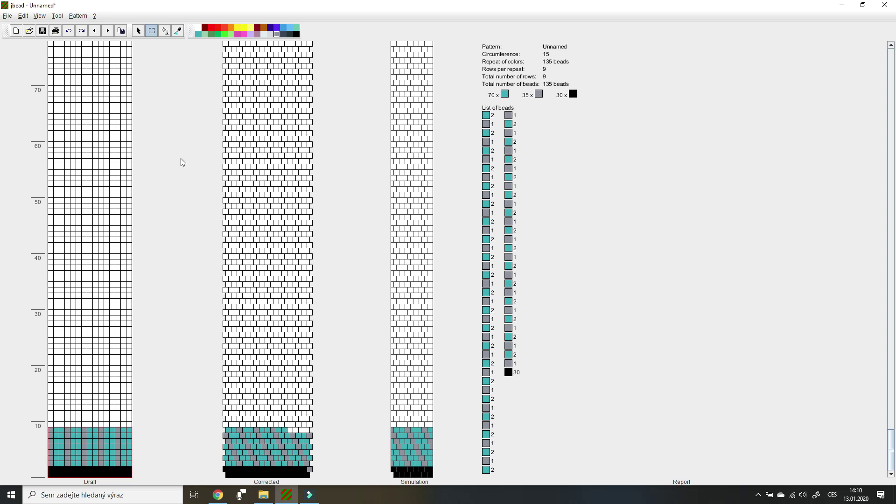
- Arrange two copies of the selected rows with horizontal displacement 2 and vertical displacement 11, and undo the arrangement
click(23, 17)
click(27, 45)
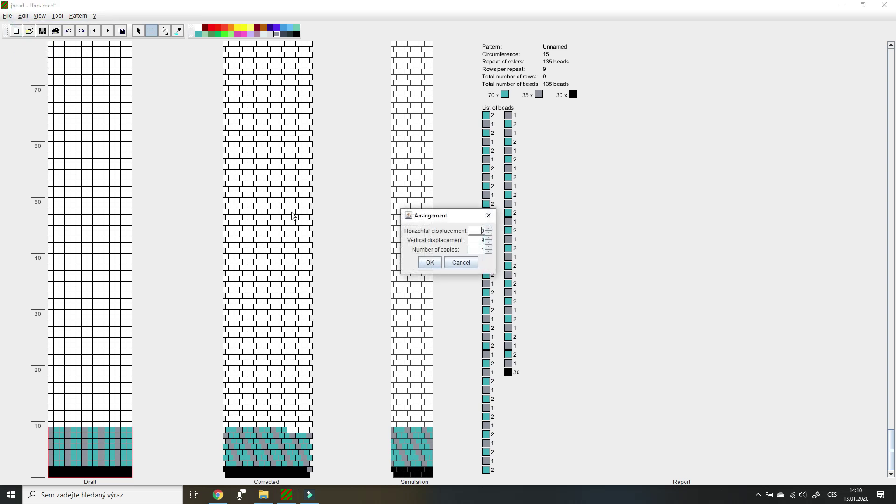
click(481, 230)
key(BackSpace)
click(488, 238)
click(488, 238)
key(Tab)
text(2)
click(430, 262)
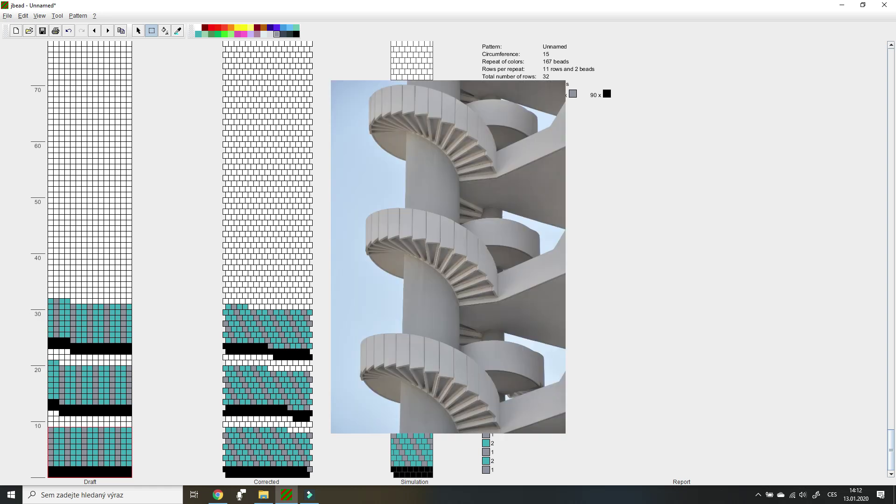
click(68, 30)
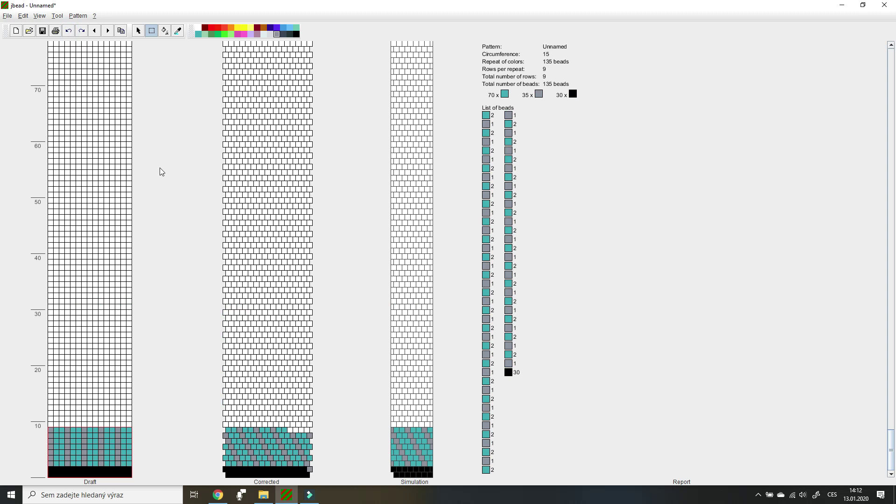
- Select Draft rows 4 to 7, arrange one copy with horizontal displacement 4 and vertical displacement 9, and undo it
drag(49, 439, 67, 452)
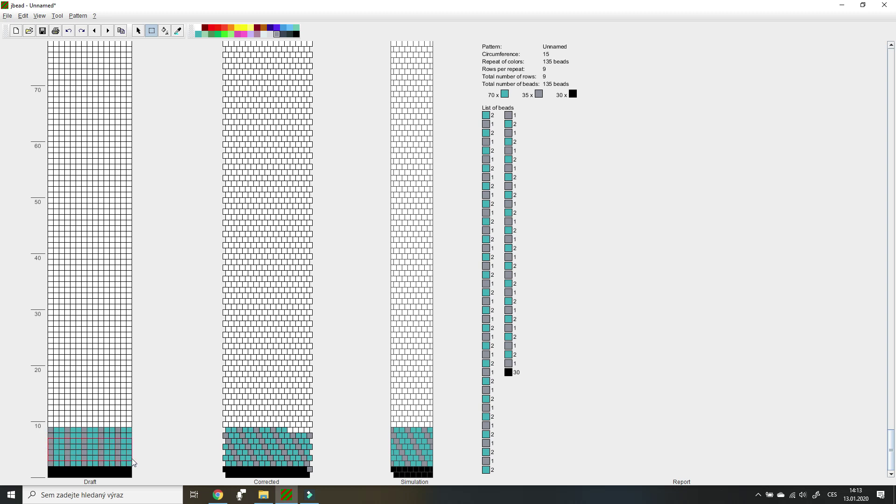
click(23, 16)
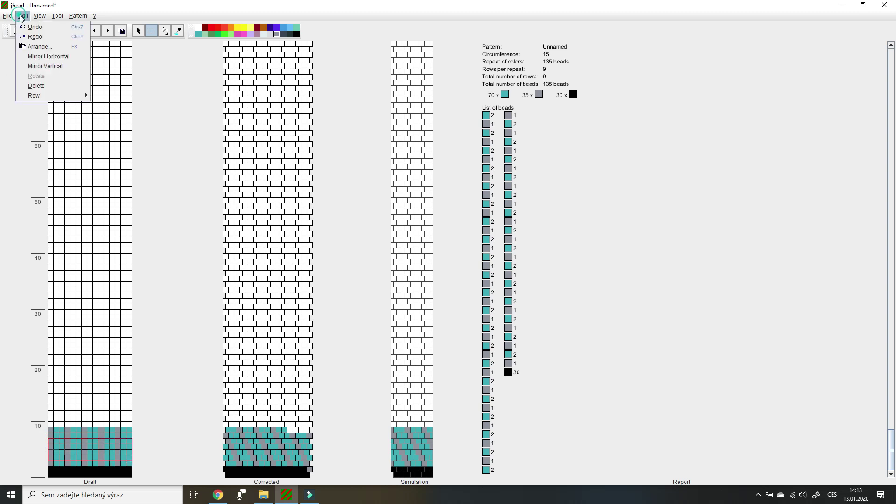
click(35, 47)
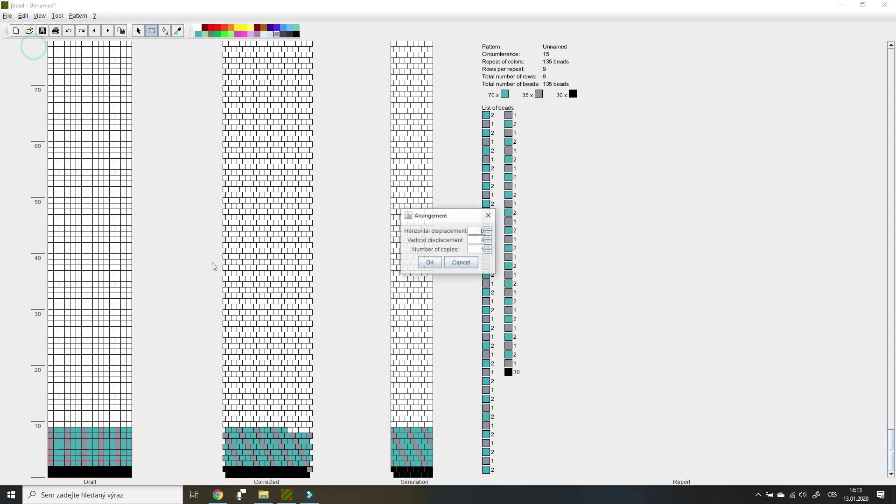
click(477, 231)
key(BackSpace)
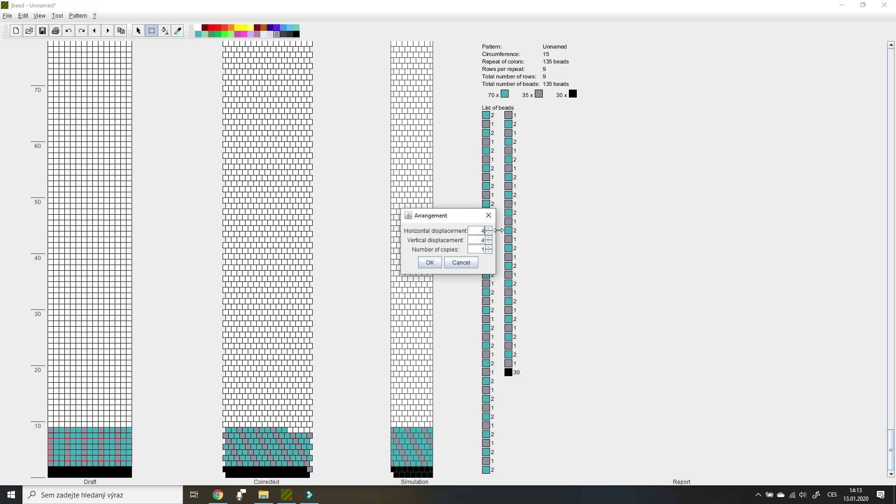
key(Tab)
click(430, 262)
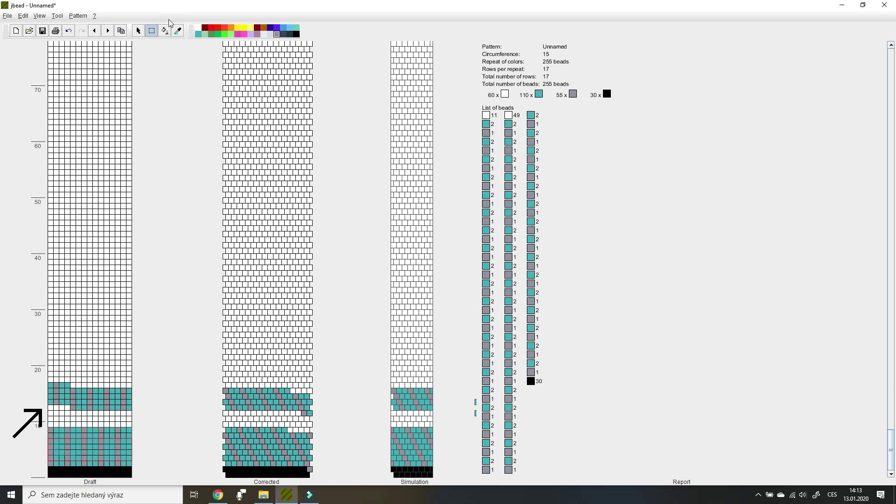
click(68, 31)
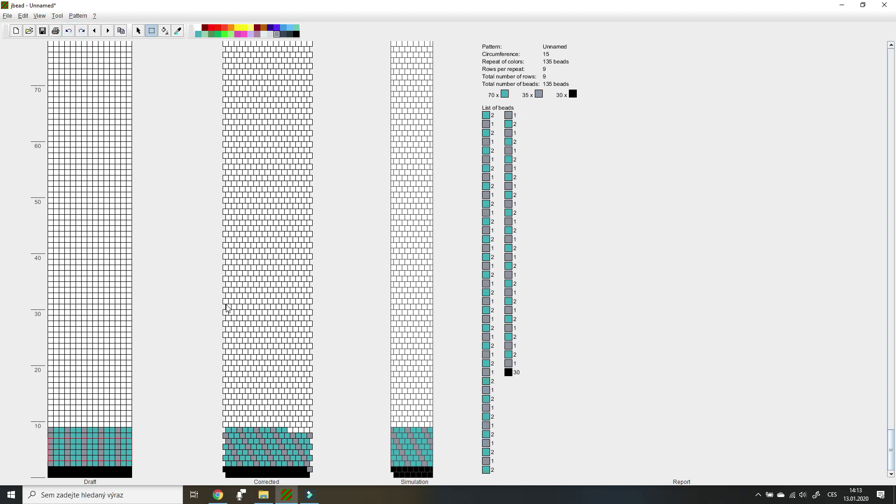
- Try mirroring the whole pattern horizontally and vertically, undoing each mirror
click(22, 15)
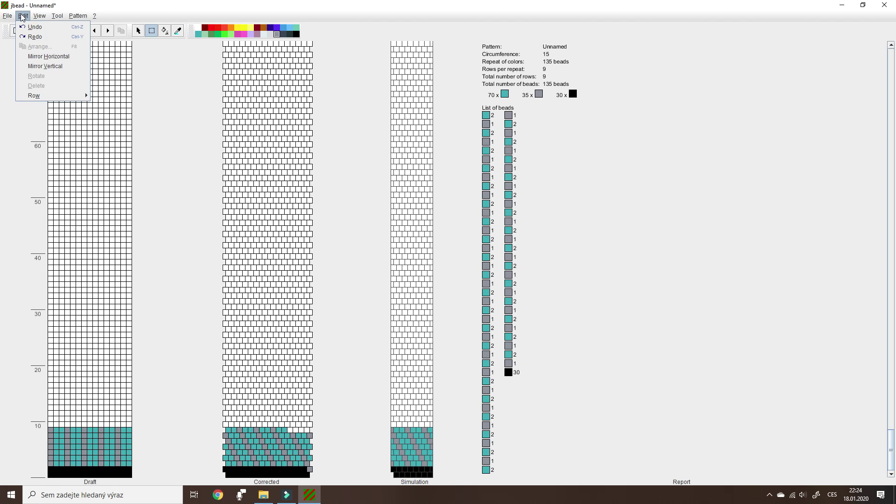
click(34, 57)
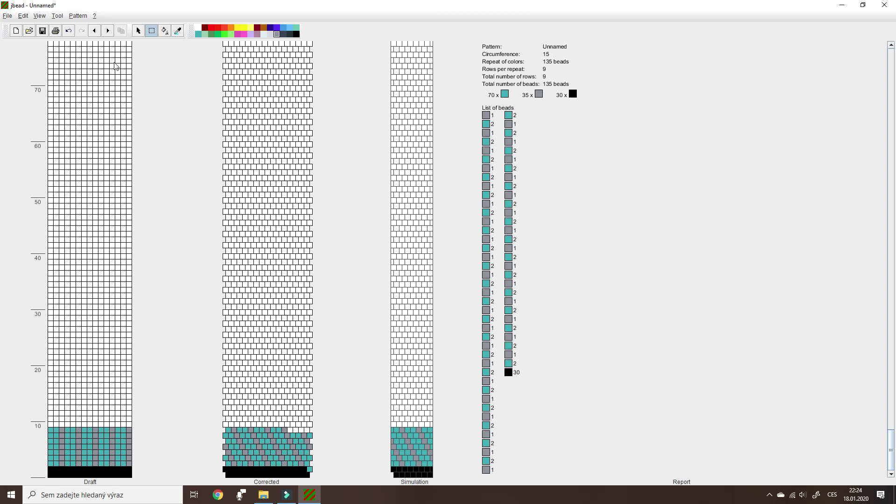
click(69, 31)
click(23, 16)
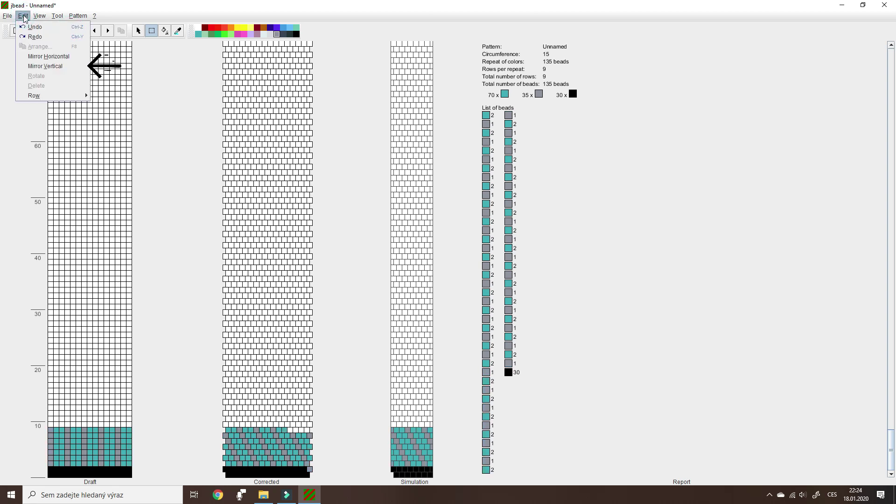
click(21, 66)
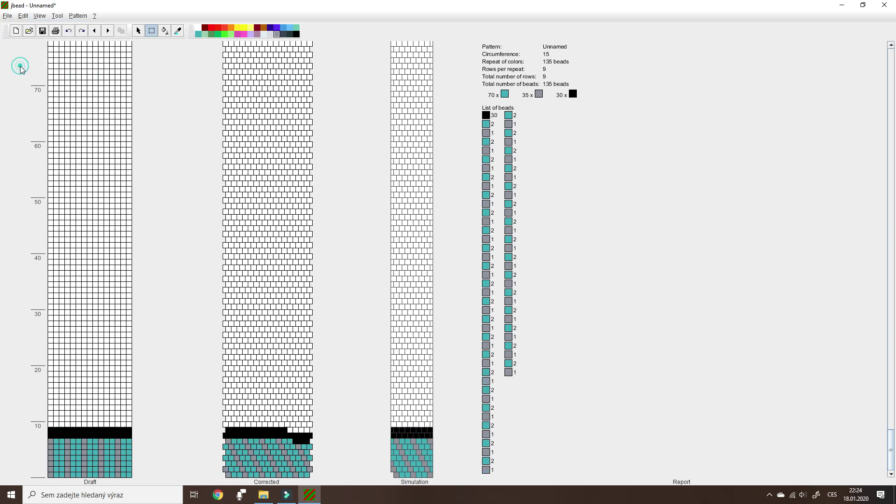
click(68, 32)
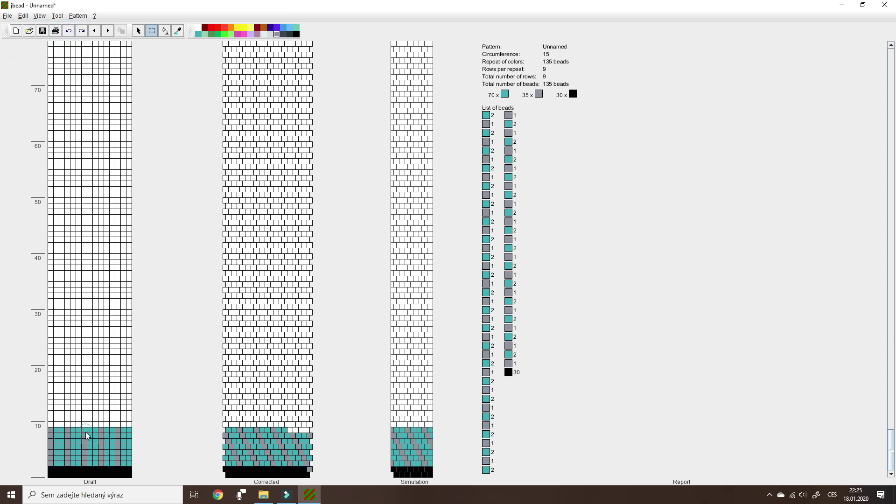
- Rotate a square selection of 3 by 3 beads at Draft columns 7 to 9, rows 7 to 9, and undo it
click(22, 16)
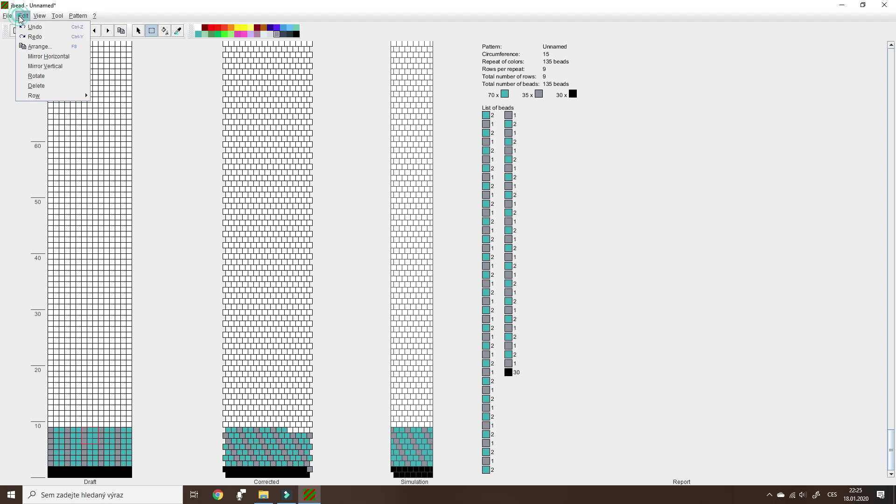
click(18, 80)
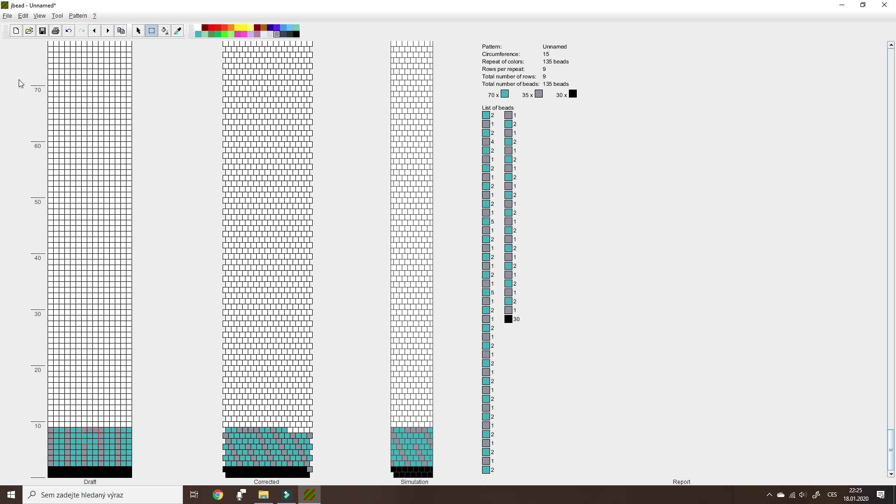
click(69, 28)
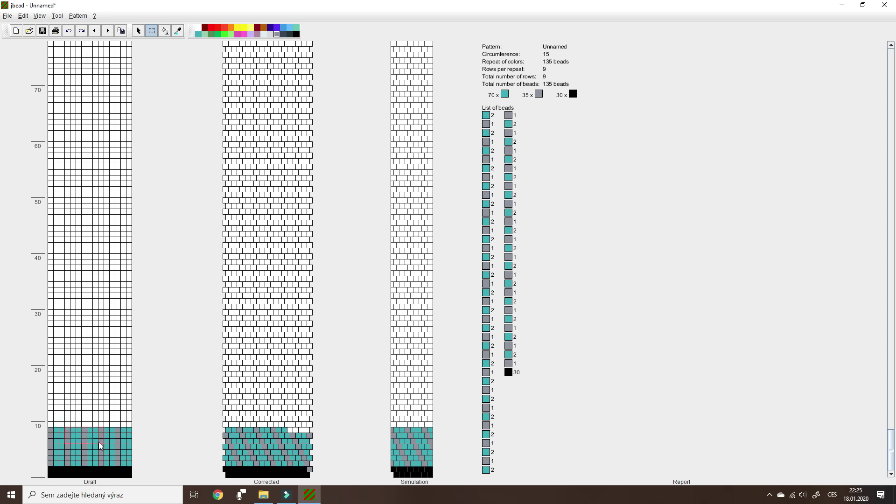
- Delete the beads selected in Draft columns 4 to 10, rows 7 to 9, and undo the deletion
click(23, 16)
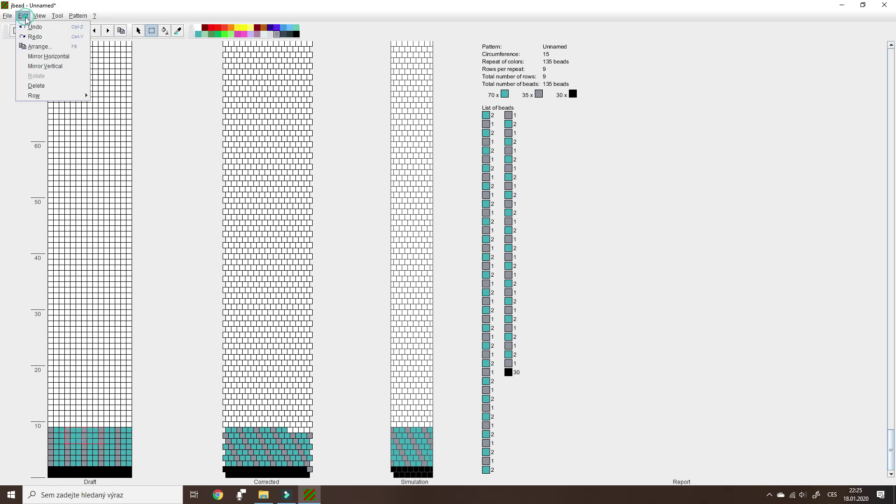
click(21, 86)
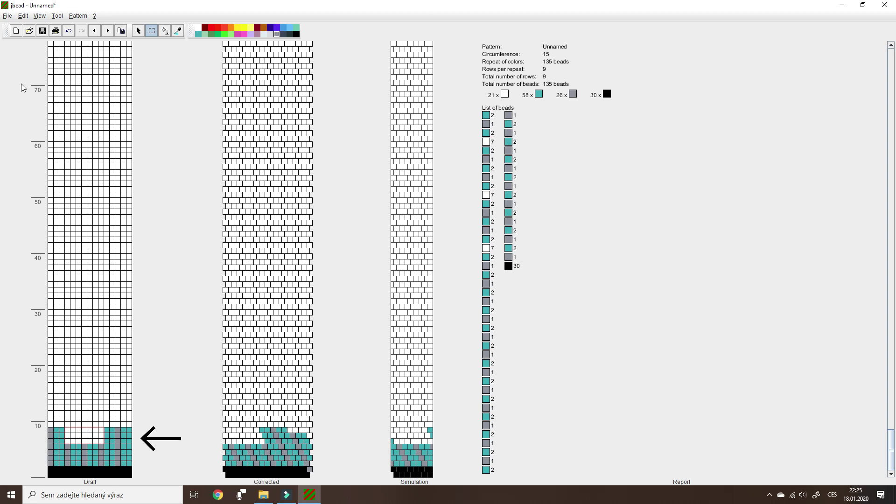
click(69, 31)
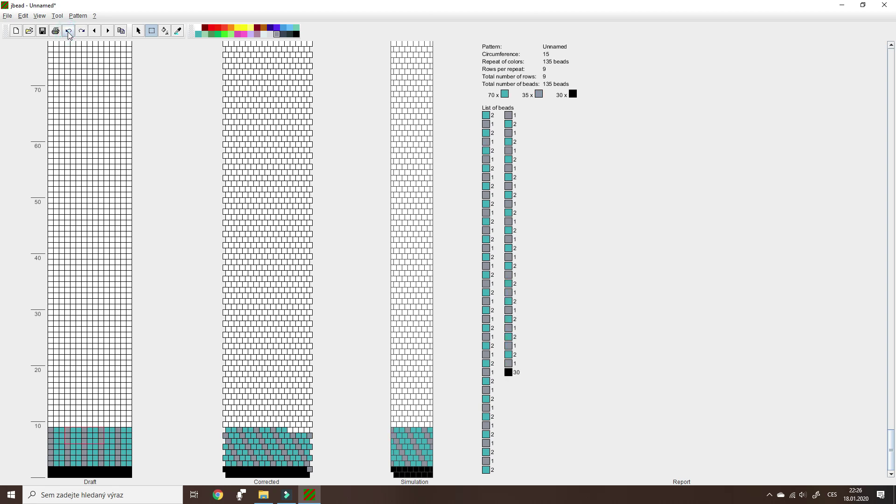
- Insert two blank rows at the bottom of the pattern, below the black band
click(24, 15)
mouse_move(19, 96)
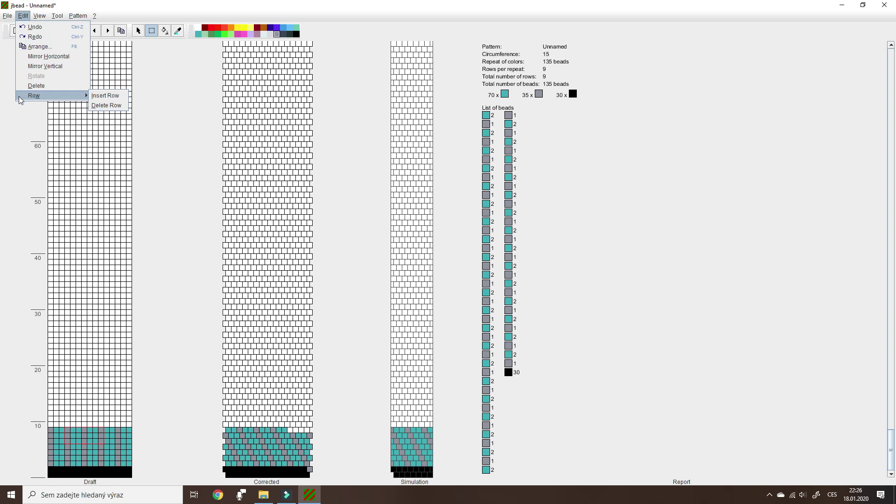
click(105, 95)
click(23, 15)
mouse_move(33, 95)
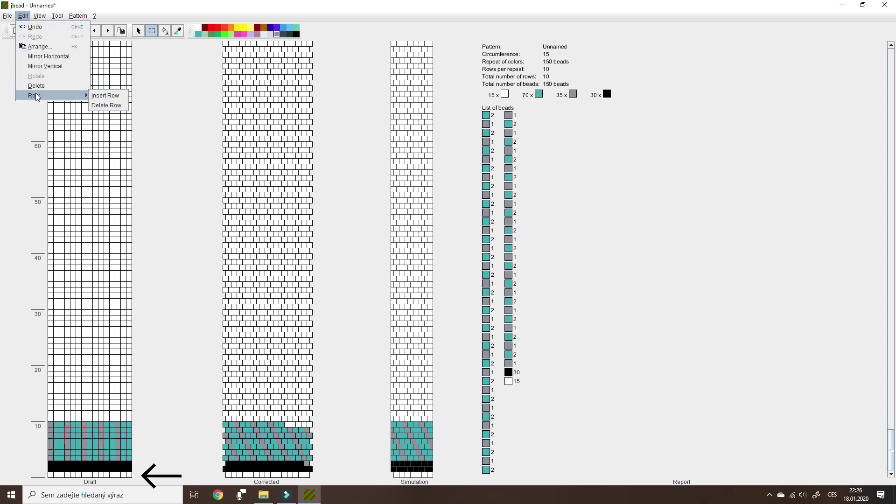
click(102, 95)
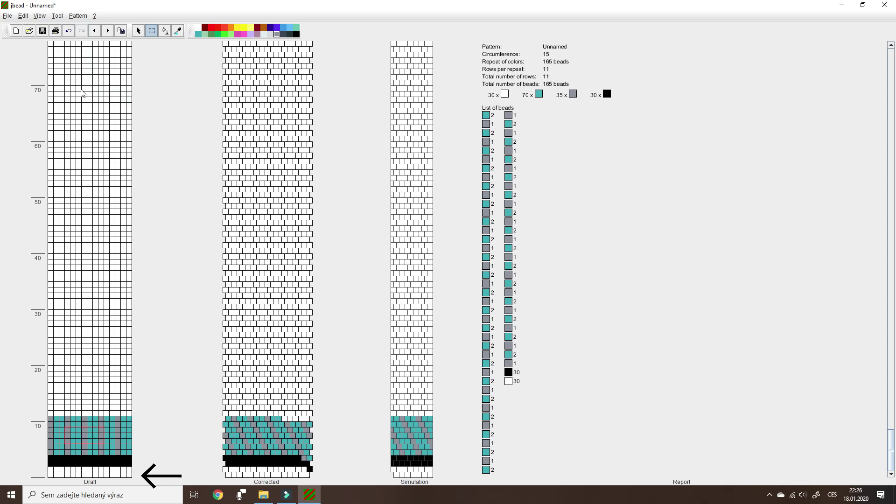
- Delete the two blank rows at the bottom of the pattern, below the black band
click(23, 15)
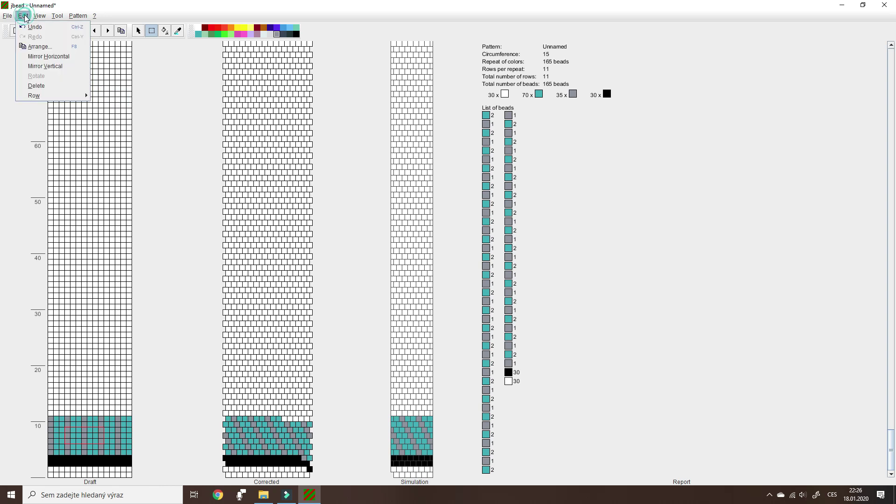
mouse_move(39, 100)
click(104, 105)
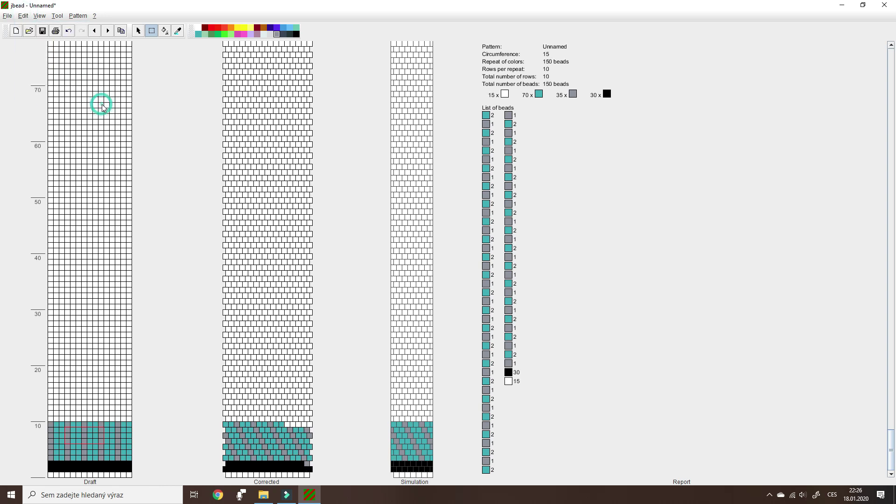
click(25, 19)
mouse_move(53, 97)
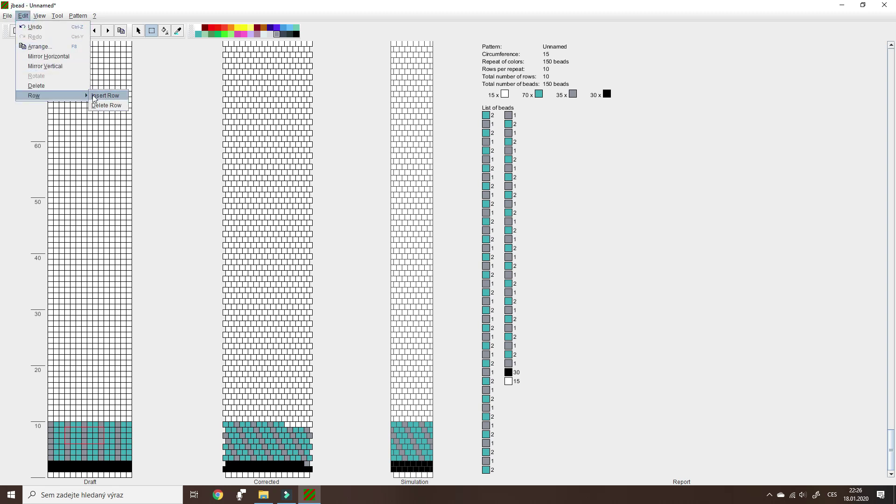
click(99, 105)
- Hide the Draft view and show it again
click(42, 16)
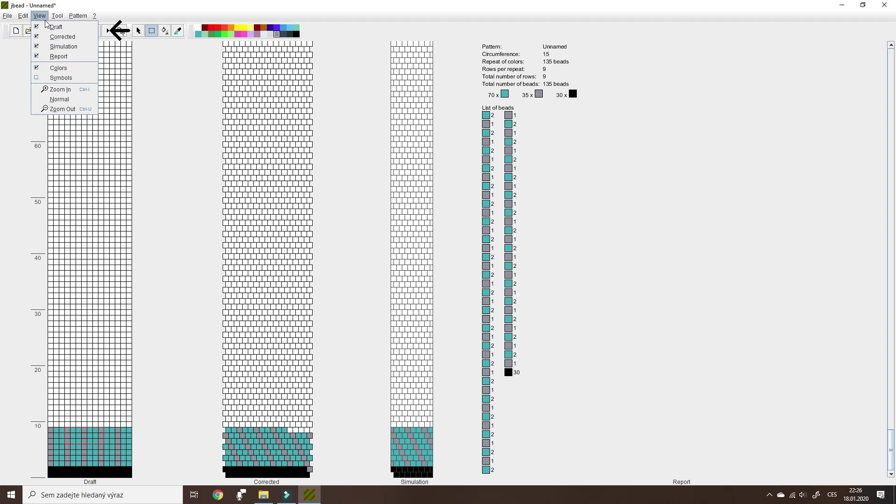
click(49, 26)
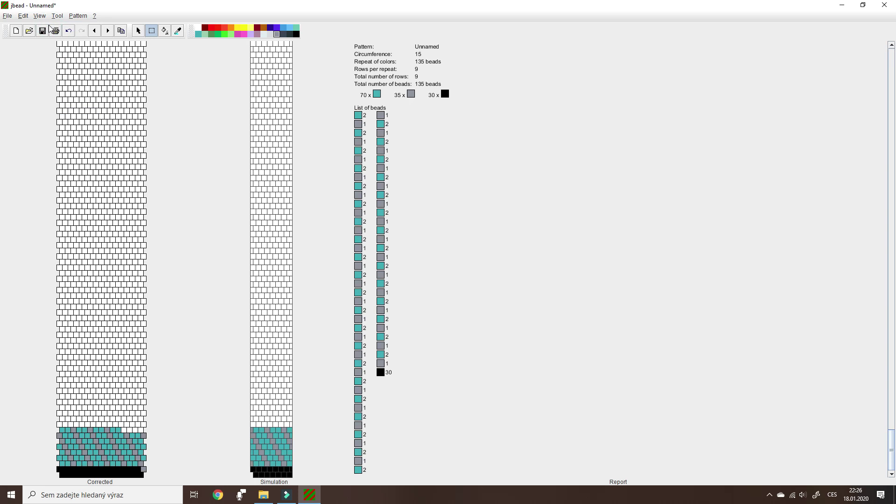
click(40, 15)
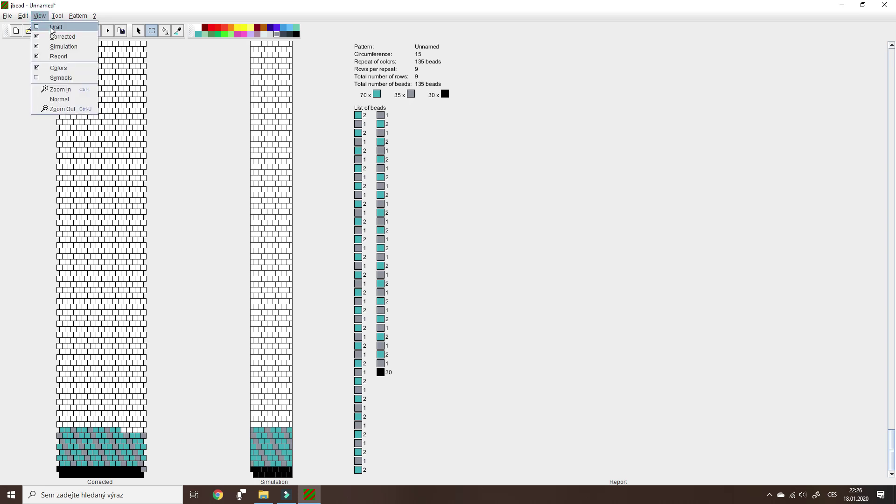
click(49, 26)
- Turn off the display of bead colors and turn it back on
click(40, 15)
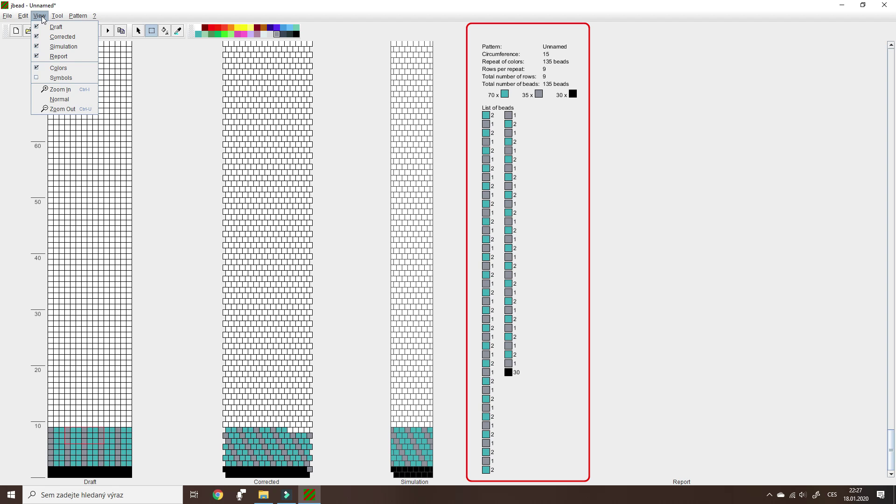
click(44, 67)
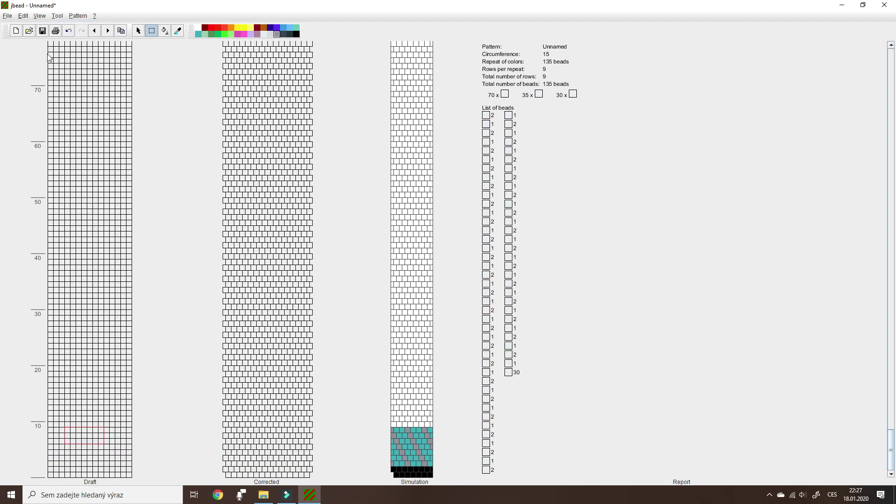
click(39, 15)
click(47, 67)
- Show the bead symbols in the pattern and hide them again
click(39, 16)
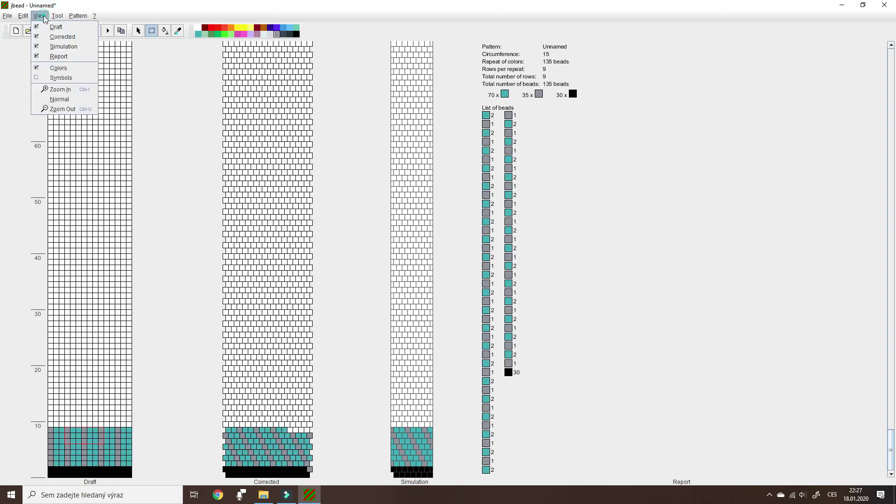
click(47, 78)
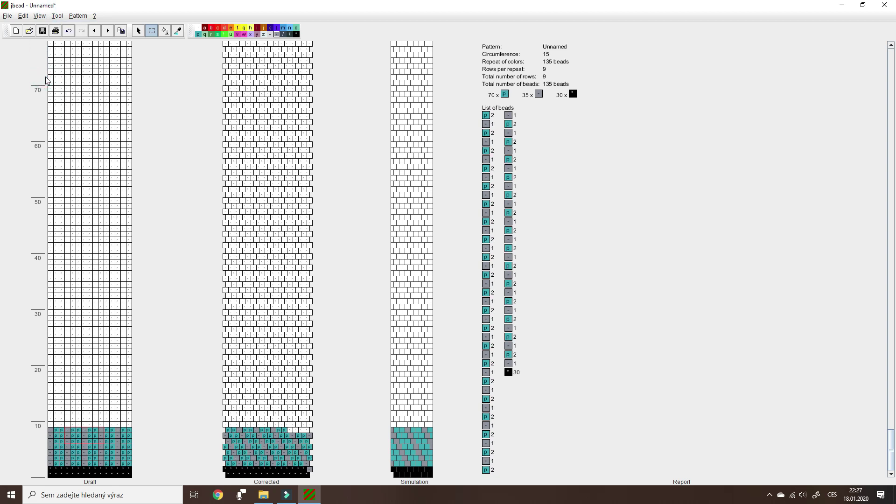
click(39, 16)
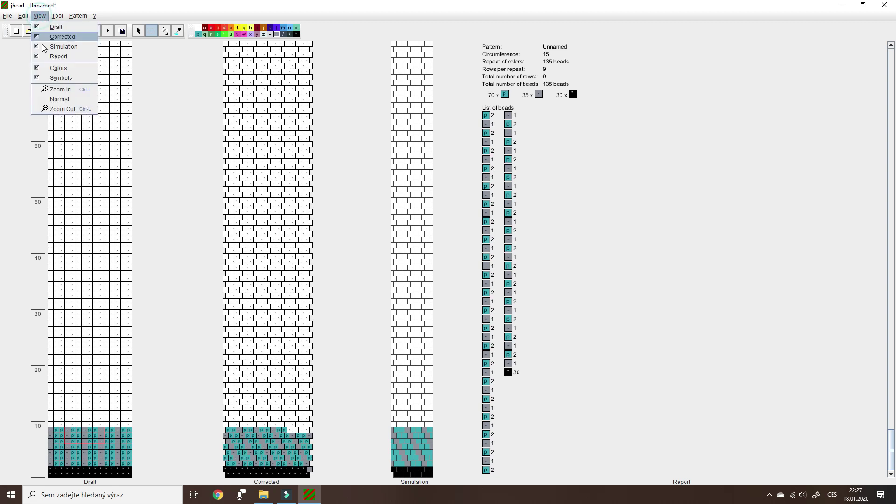
click(47, 78)
- Zoom the pattern in two levels and out one level, and restore the normal size
click(40, 16)
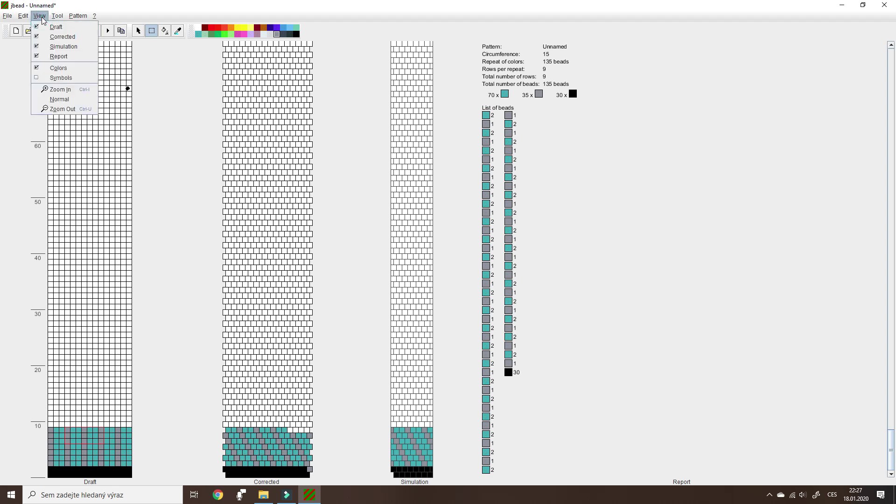
click(52, 99)
click(39, 16)
click(52, 88)
click(39, 16)
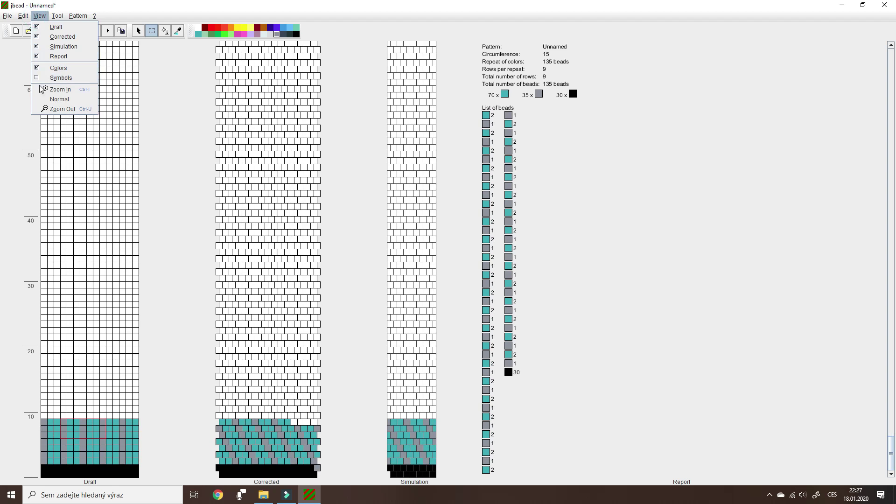
click(42, 89)
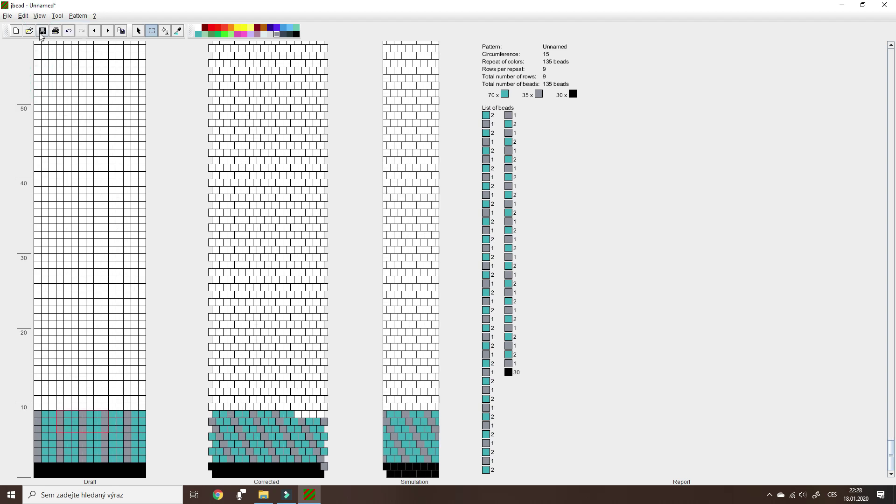
click(39, 16)
click(45, 109)
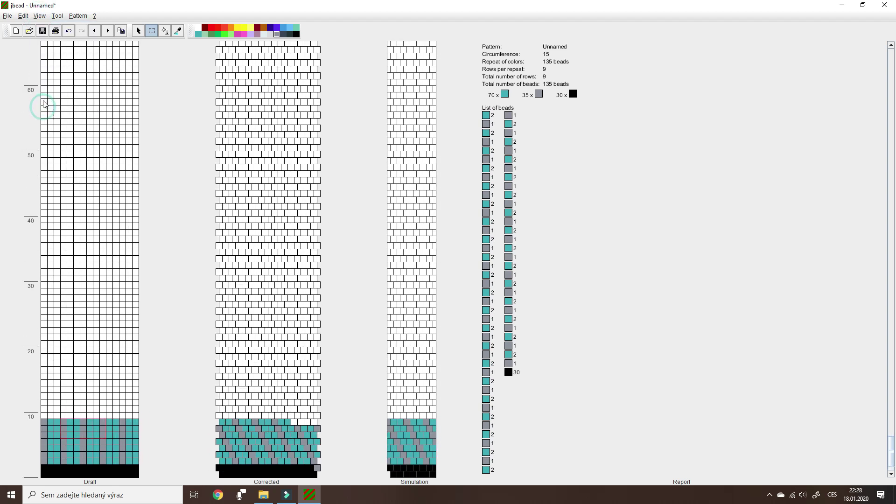
click(39, 17)
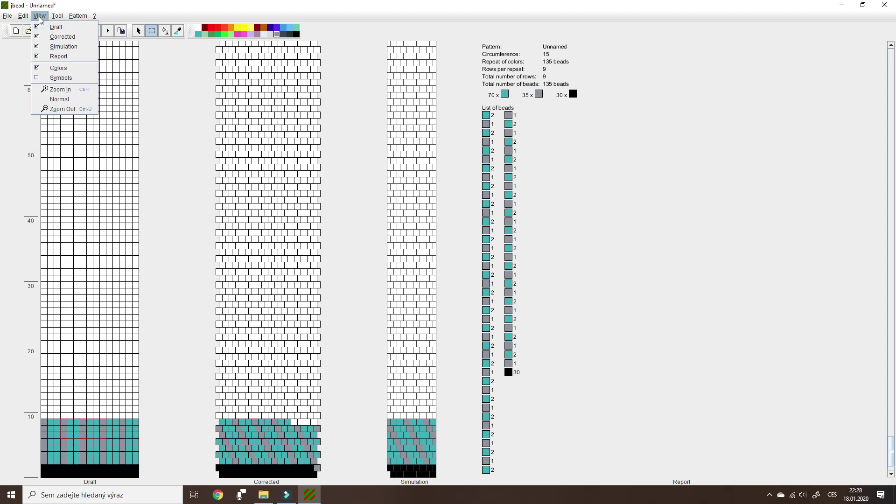
click(36, 99)
- Pick the turquoise and the black bead color from the Draft with the Pipette tool
click(55, 18)
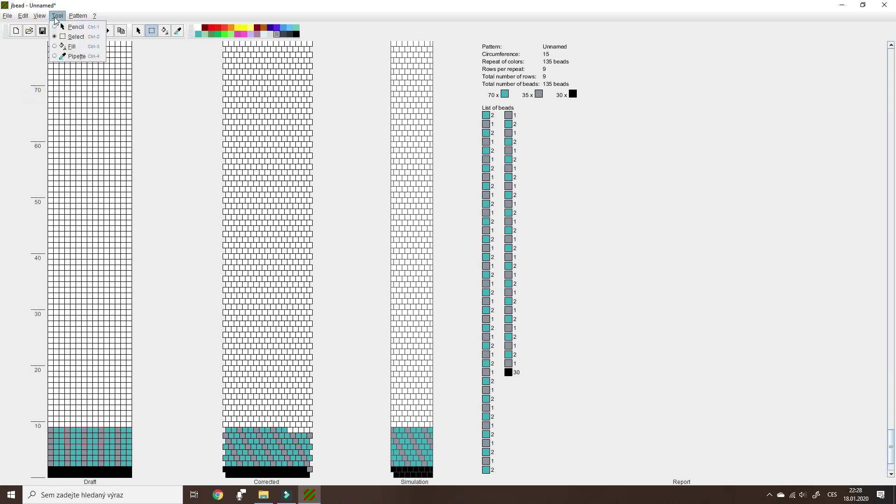
click(89, 56)
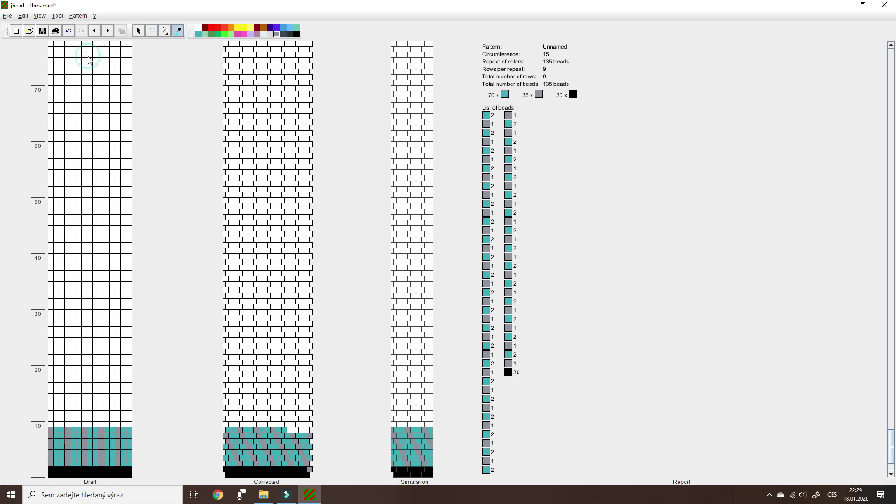
click(110, 451)
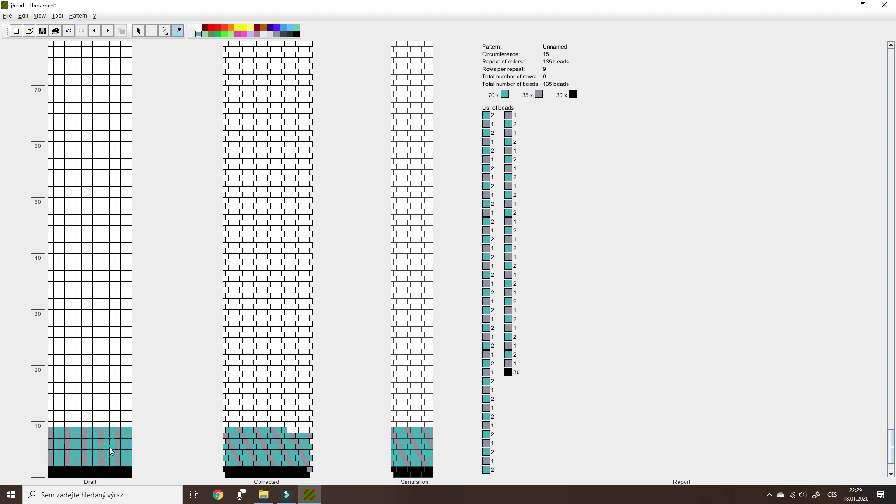
click(105, 475)
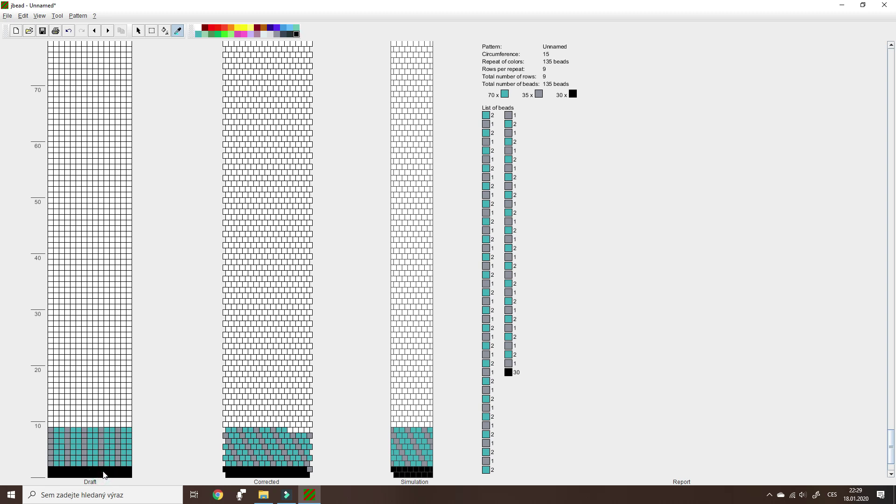
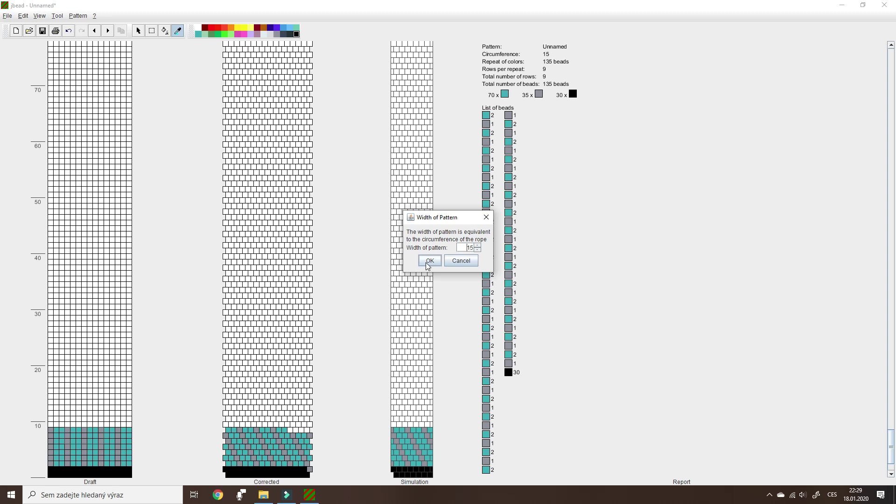
- Accept the pattern width of 15 and set the pattern height to 75
click(427, 263)
click(79, 16)
click(79, 37)
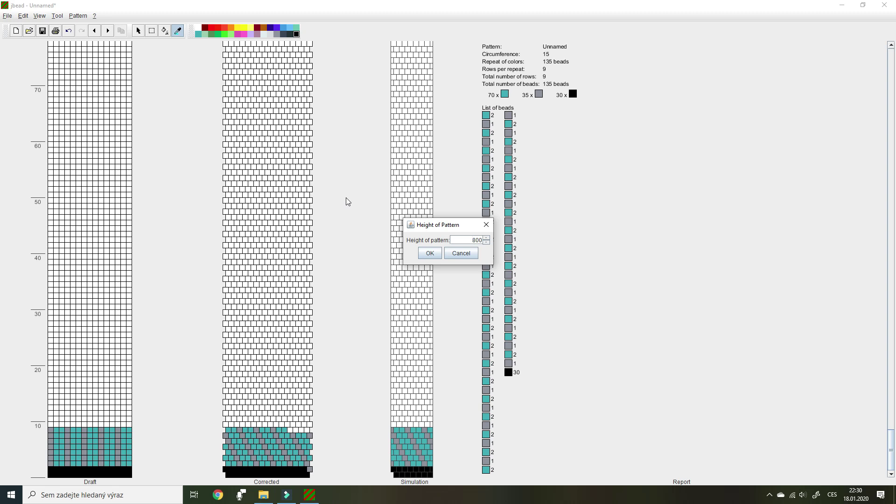
click(468, 240)
text(75)
click(430, 255)
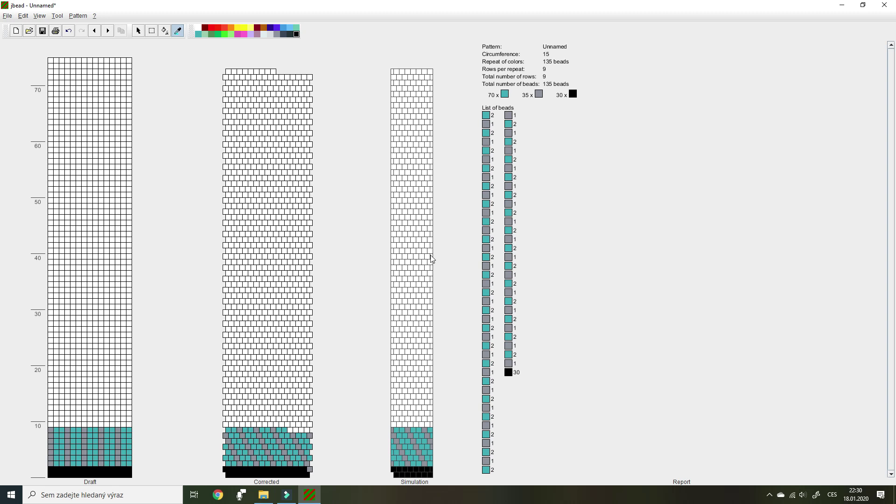
- Select all beads in Draft rows 1 to 9 and arrange 2 copies with horizontal displacement 0 and vertical displacement 9
click(151, 31)
drag(51, 428, 132, 478)
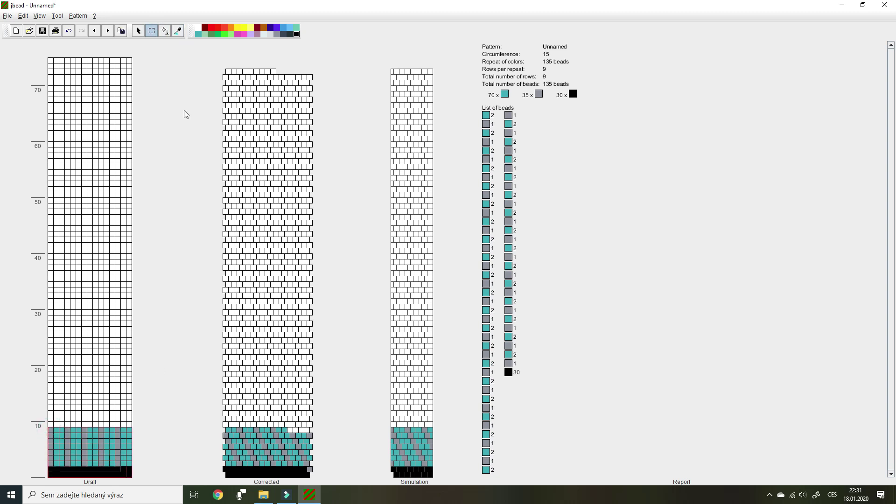
click(121, 31)
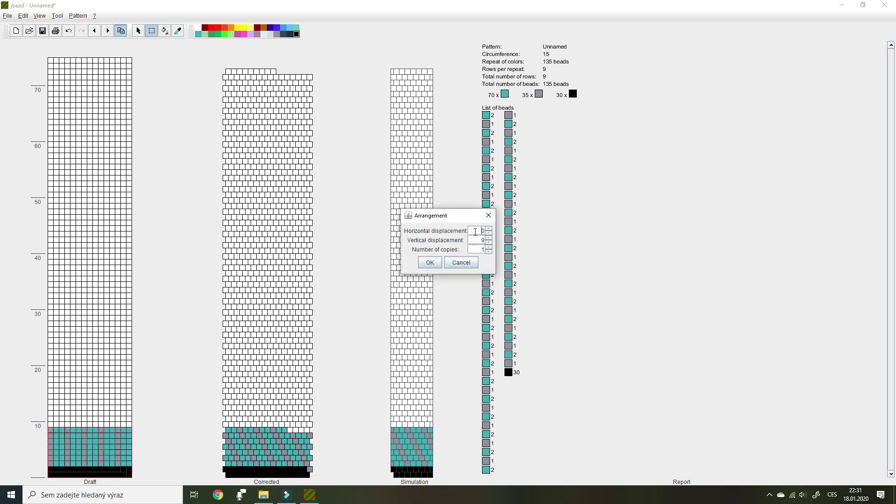
double_click(476, 250)
click(429, 262)
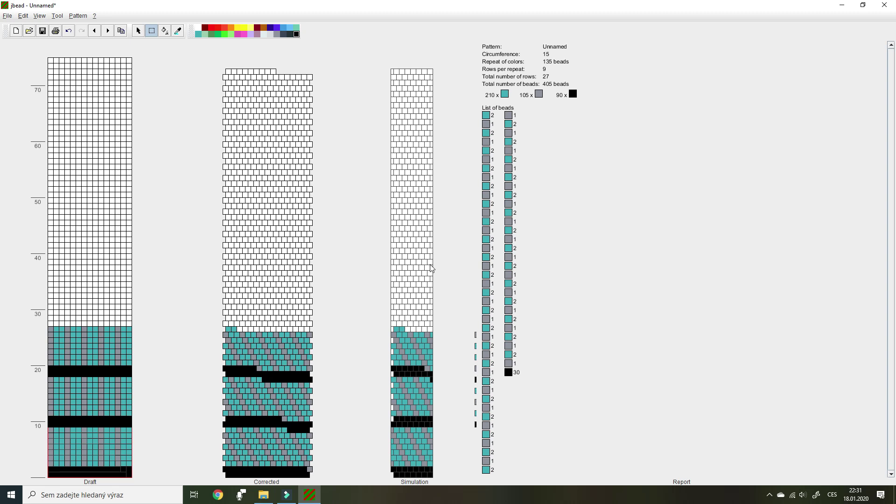
- Enter the author's name and the organization "xy" in the preferences
click(78, 16)
click(83, 47)
text(Danysska)
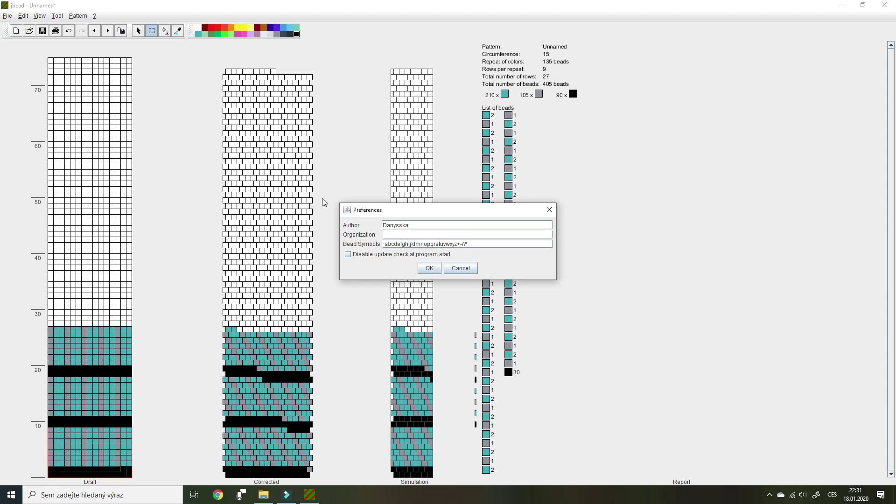
text(xy)
click(426, 268)
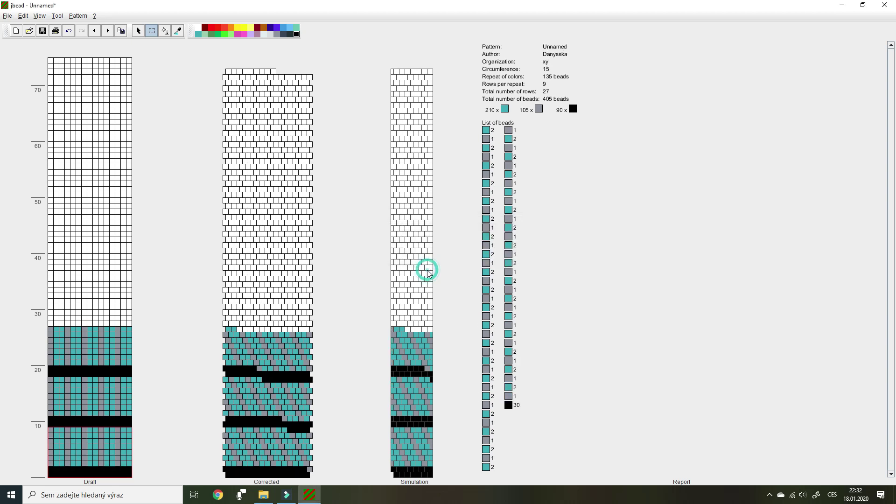
- Show the bead symbols and change them to t for turquoise, g for grey and b for black
click(39, 16)
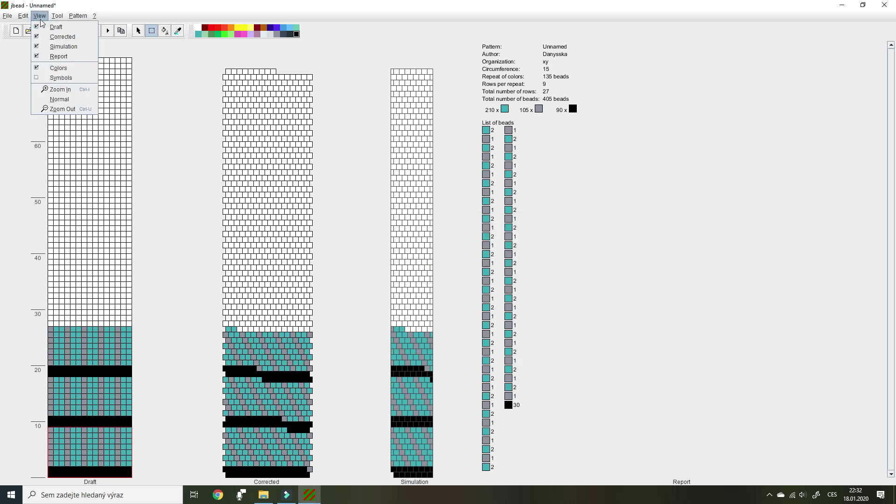
click(60, 78)
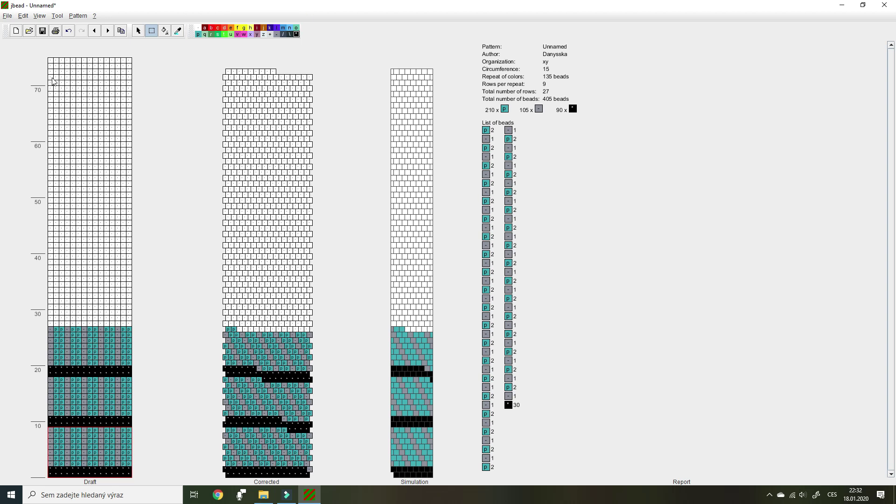
click(78, 15)
click(77, 49)
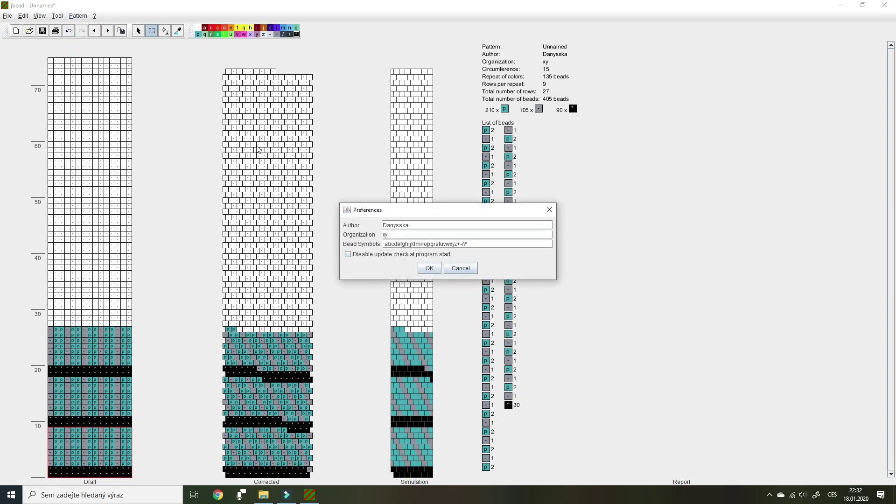
click(430, 243)
key(Delete)
text(t)
click(459, 244)
text(g)
click(476, 243)
key(BackSpace)
text(b)
click(429, 269)
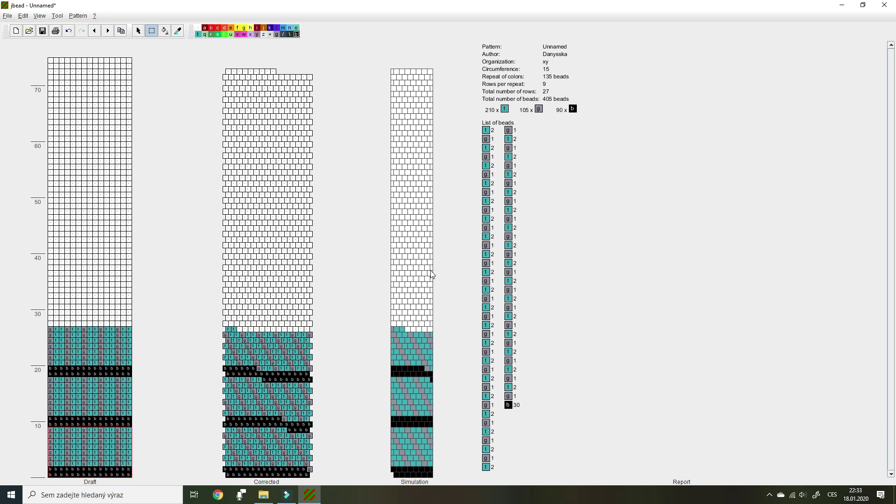
- View the technical information about the program and check for updates
click(94, 16)
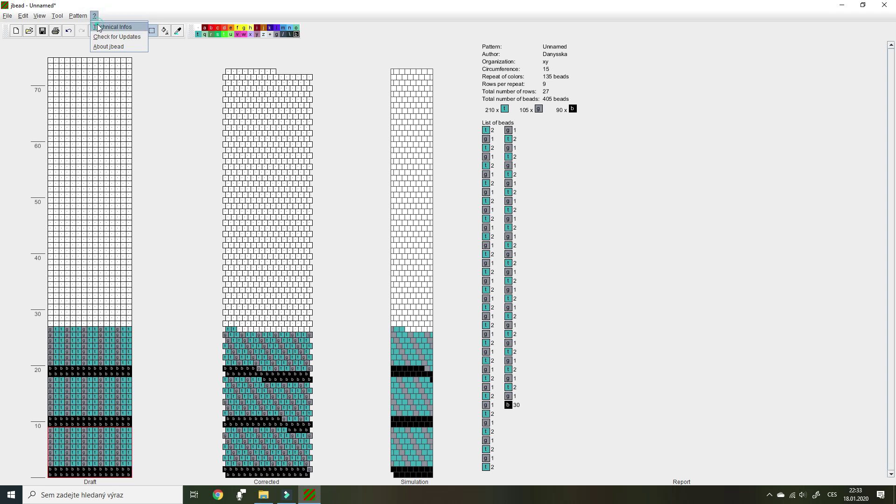
click(100, 27)
click(473, 289)
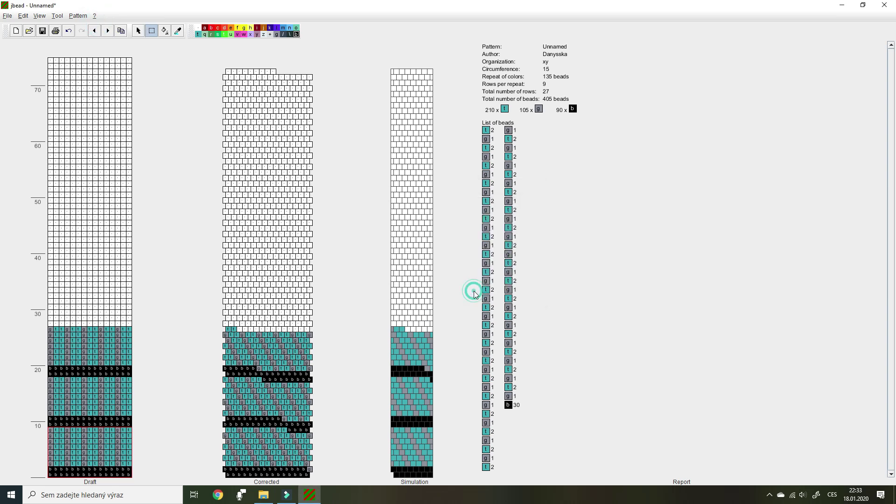
click(94, 16)
click(98, 37)
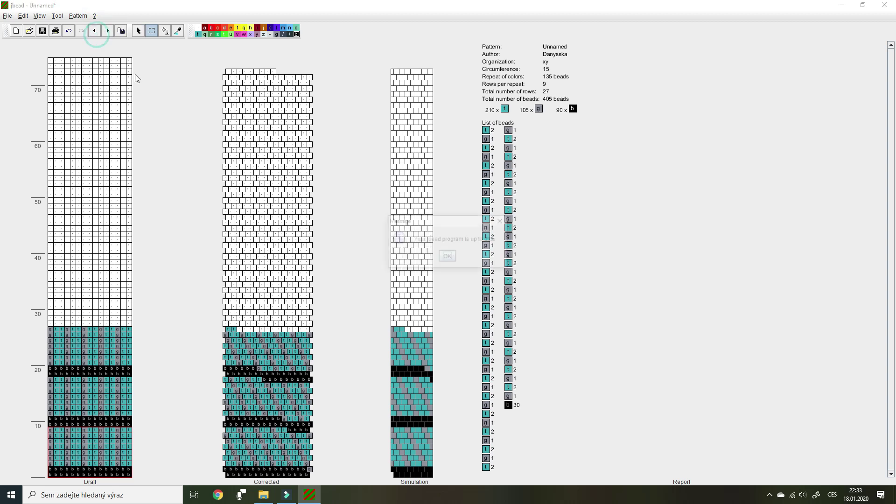
- Dismiss the update message and view the program's version and licence information
click(444, 259)
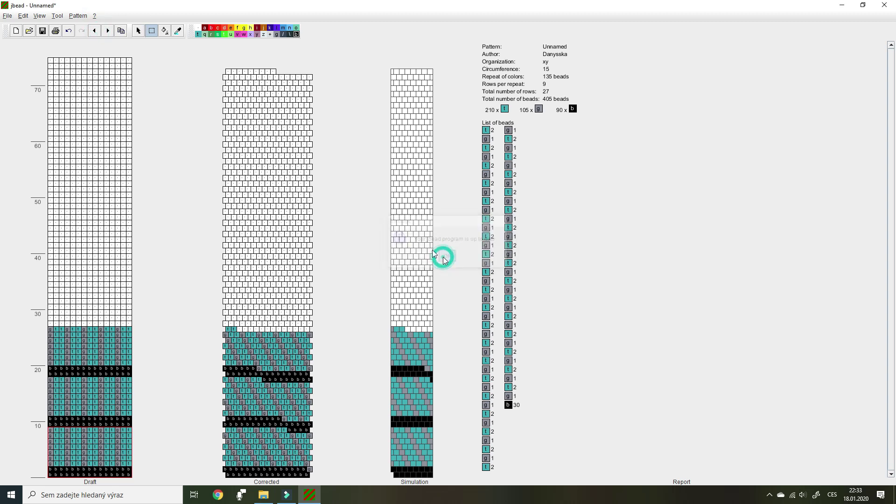
click(94, 16)
click(108, 47)
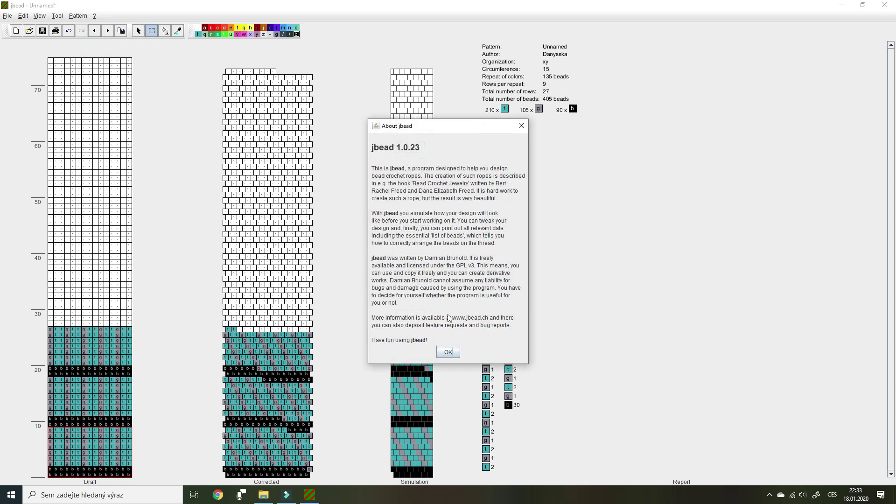
click(447, 352)
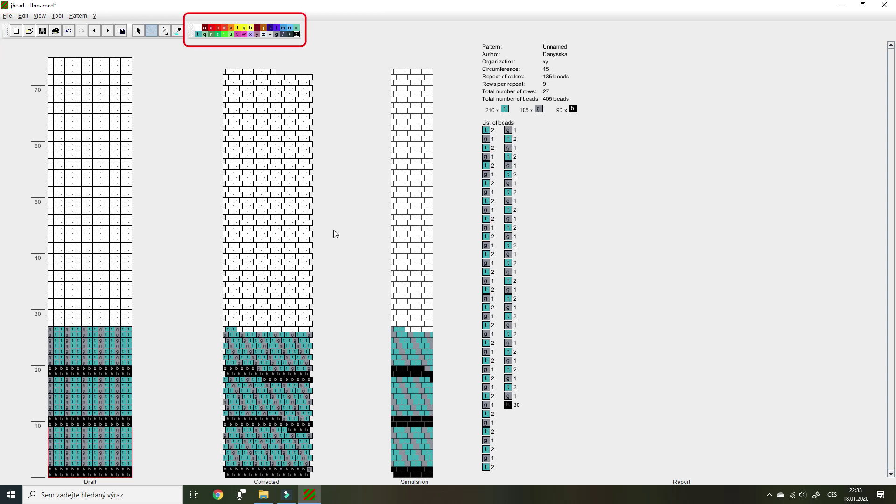
- Hide the bead symbols and rotate the simulated rope to the right, back to the left and right again
click(40, 15)
click(51, 80)
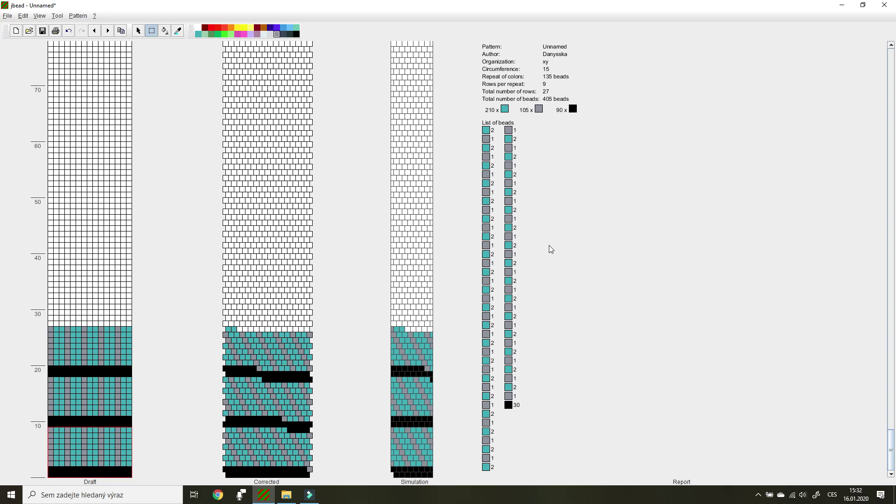
click(111, 31)
click(111, 30)
click(111, 31)
click(111, 31)
click(95, 31)
click(94, 32)
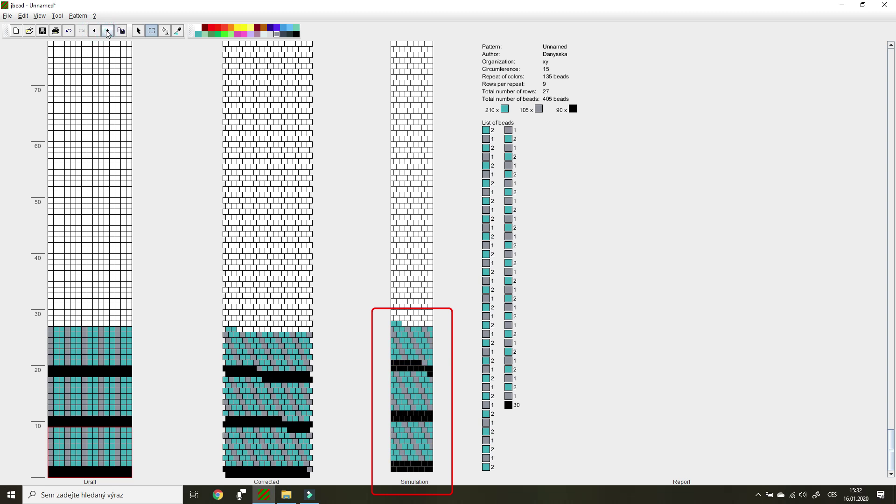
click(107, 30)
- Place scattered single green beads with the pencil in the empty rows above the pattern in the Draft, Corrected and Simulation views
click(218, 34)
click(138, 31)
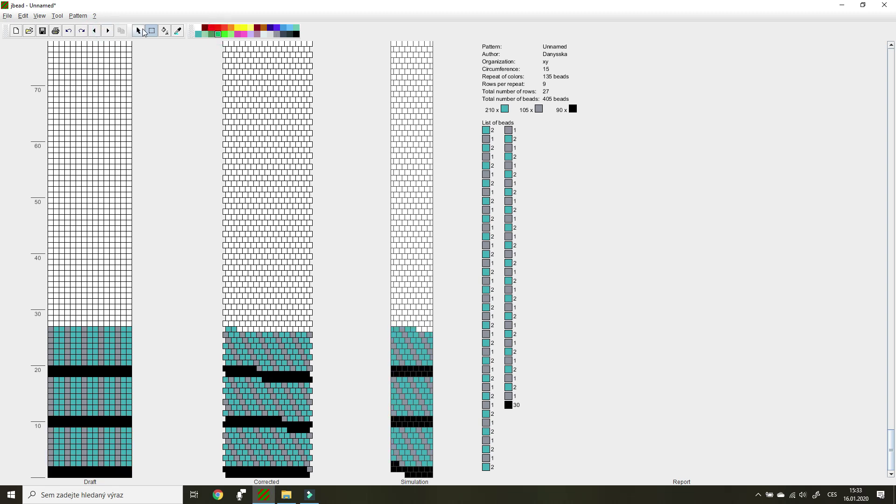
click(78, 172)
click(84, 234)
click(254, 178)
click(270, 233)
click(412, 217)
click(416, 245)
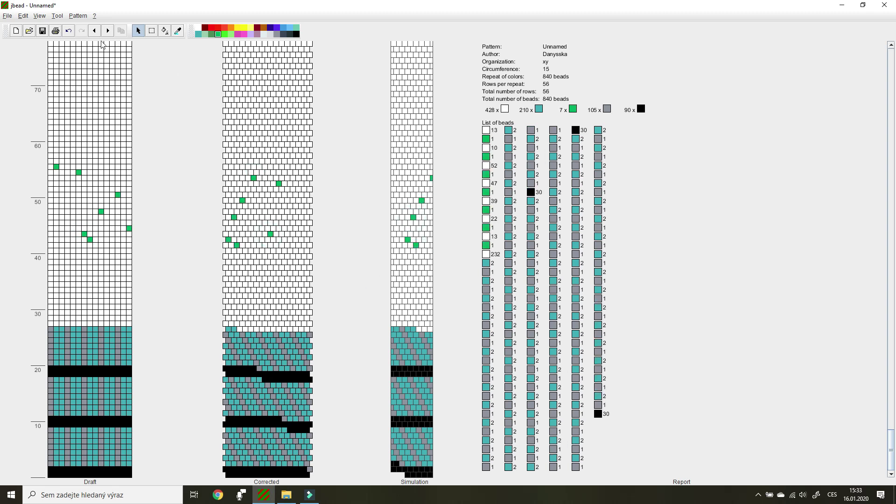
- Undo all the single green beads placed above the pattern
click(68, 31)
click(68, 30)
click(68, 31)
click(69, 30)
click(68, 31)
click(69, 30)
click(68, 30)
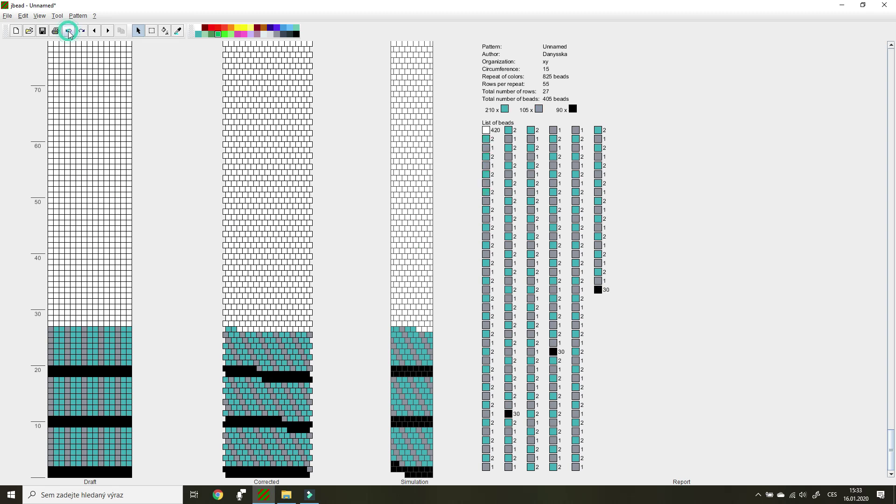